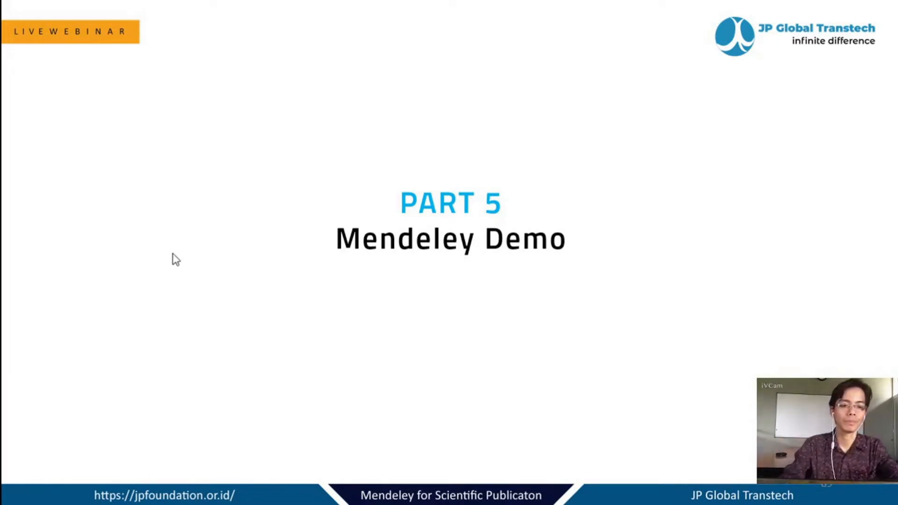
click(221, 264)
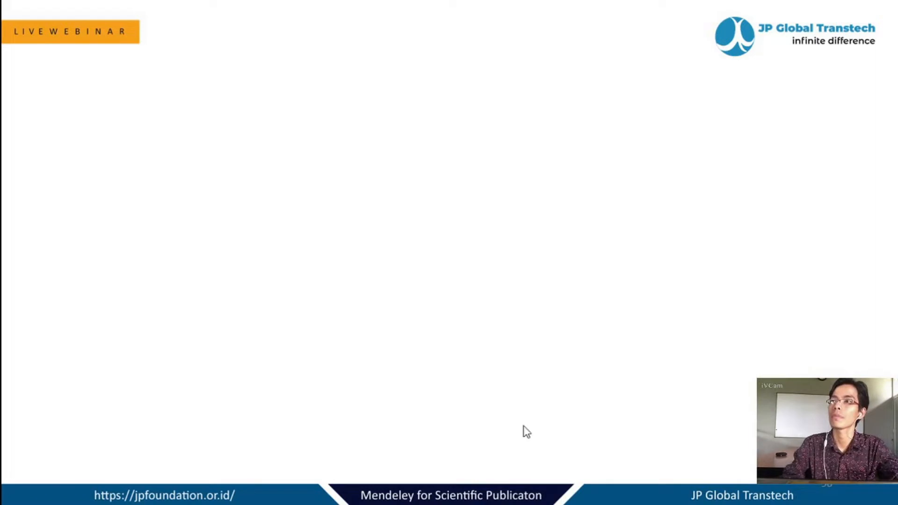
click(342, 173)
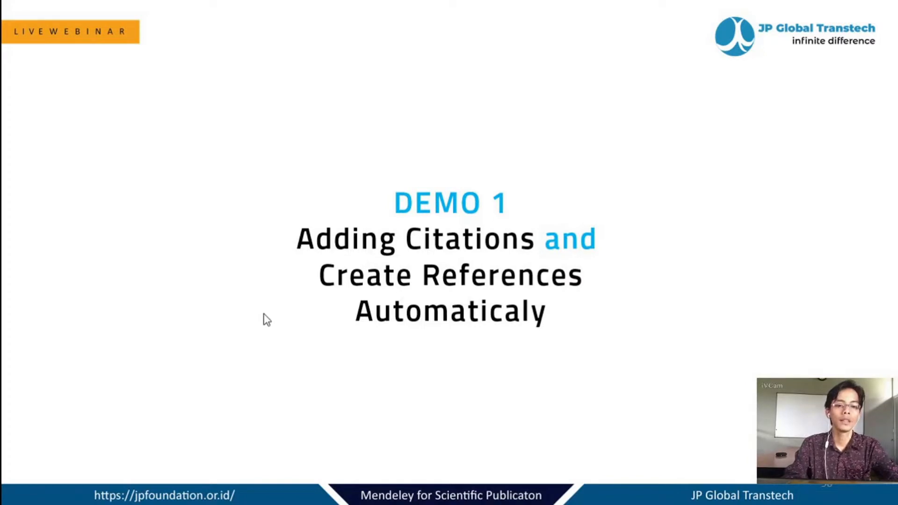
click(630, 352)
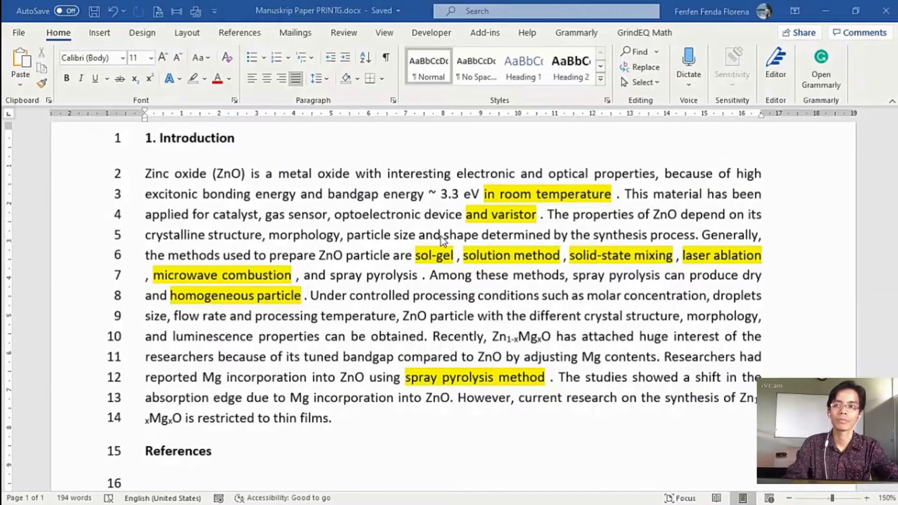
mouse_move(733, 248)
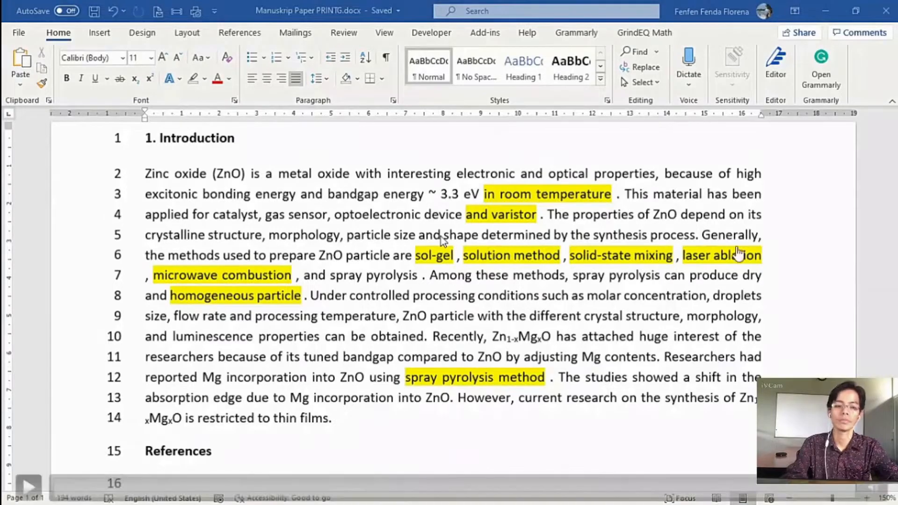
click(21, 488)
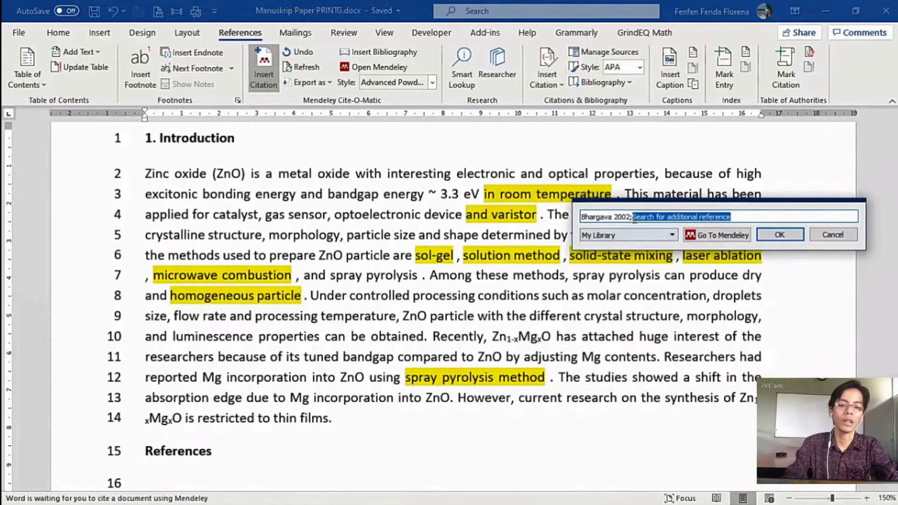
- Insert the selected 2002 reference as the citation after "in room temperature"
click(778, 235)
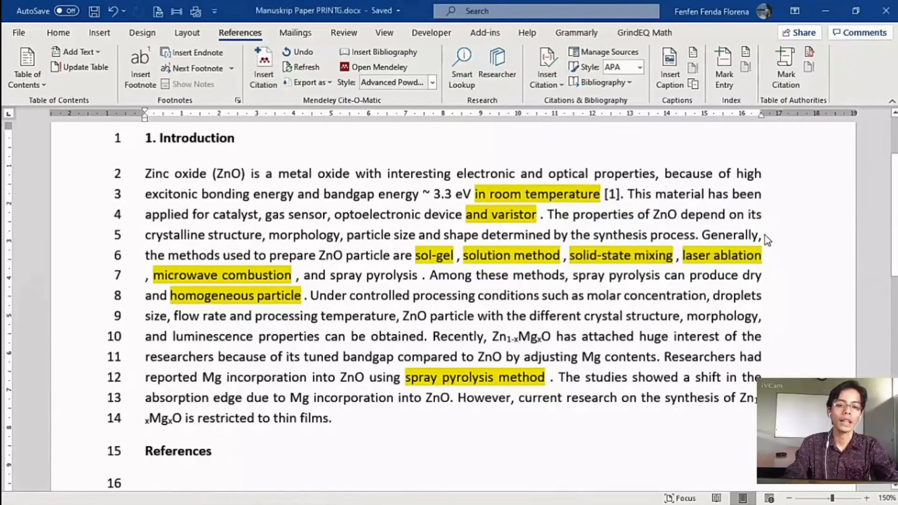
- After "and varistor", cite the 2017 paper "Room-temperature gas sensing of ZnO-based gas sensor : A review", found by author surname
click(542, 214)
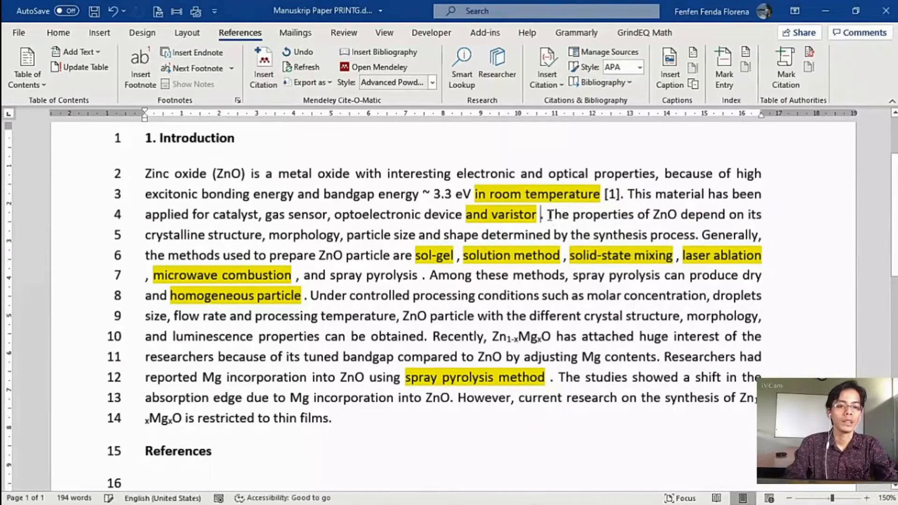
click(264, 75)
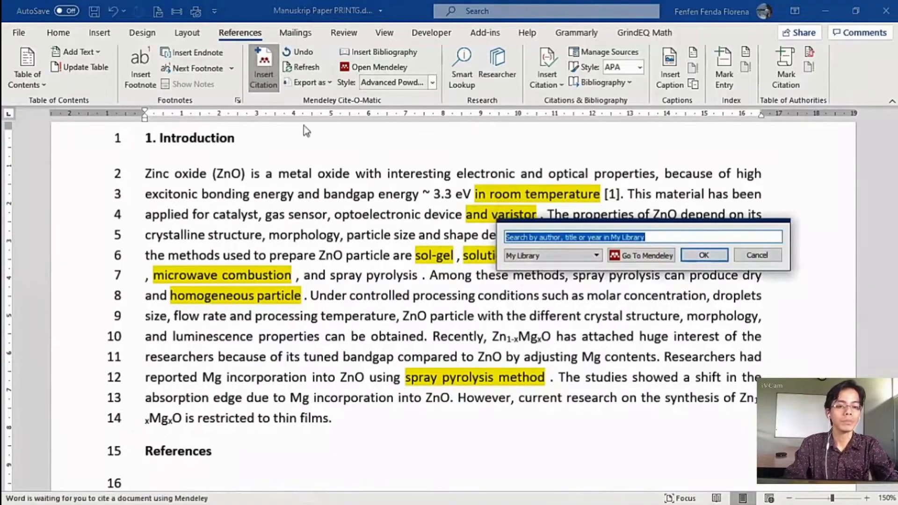
text(zhu)
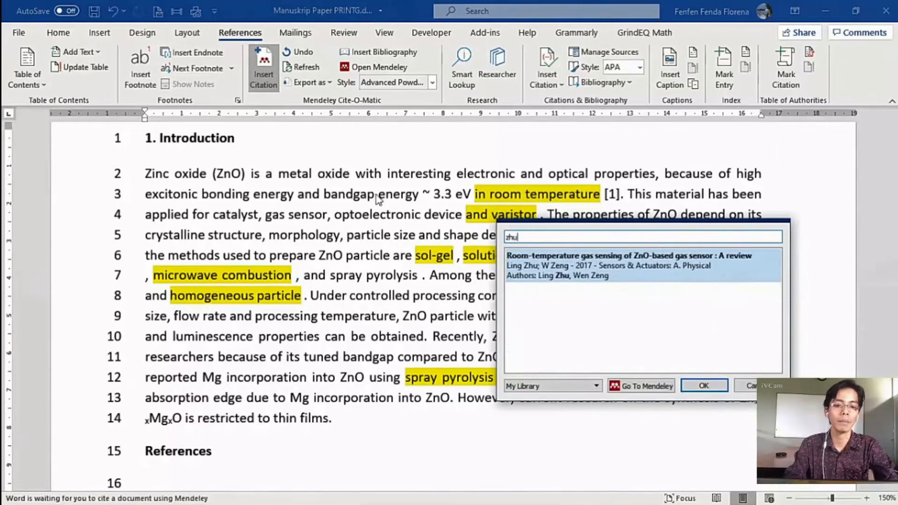
click(559, 264)
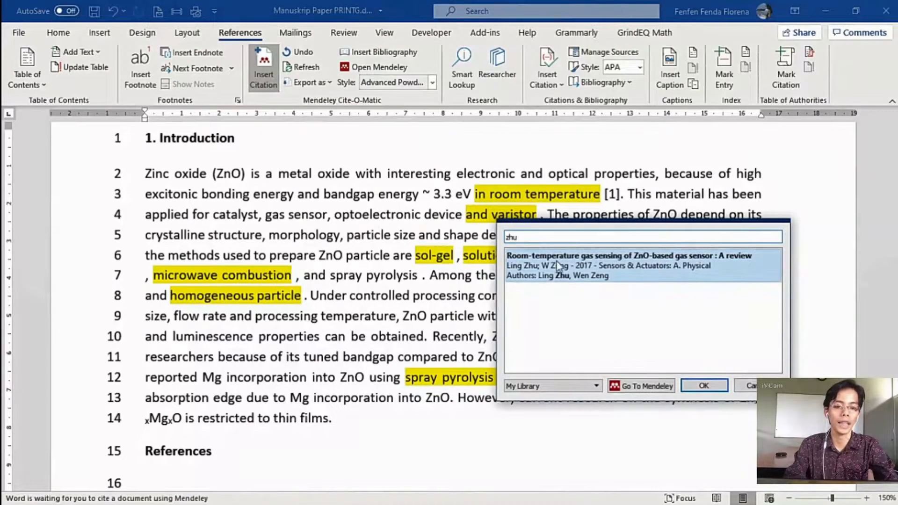
click(703, 255)
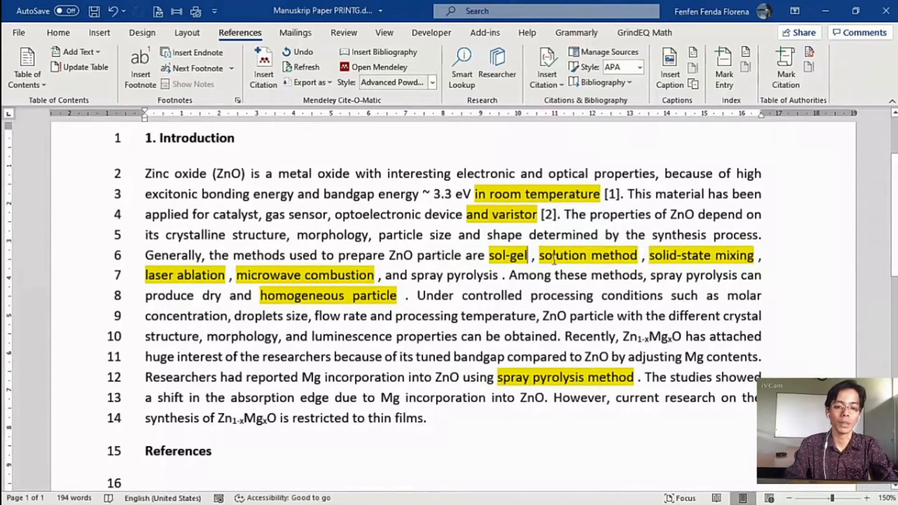
- After "sol-gel", cite the 2014 paper on structural and photoluminescence properties of Mg substituted ZnO, found by author surname
key(alt+m)
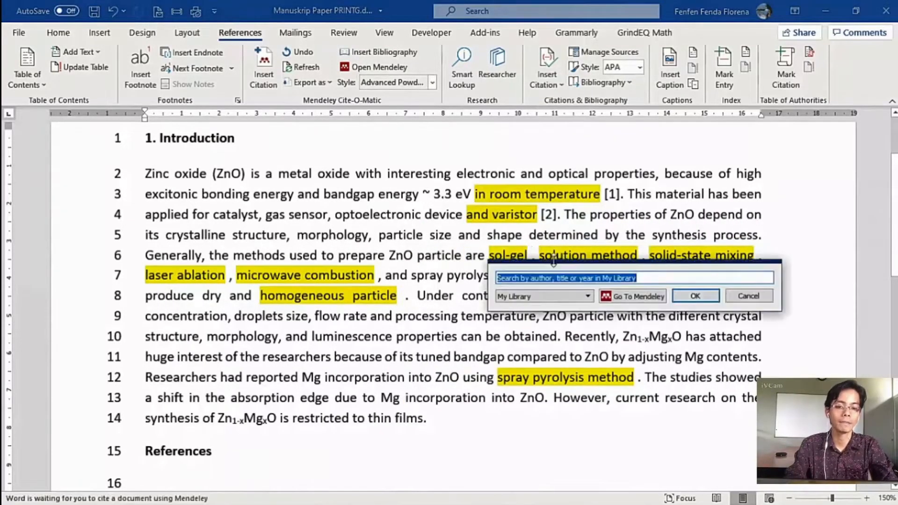
text(mallika)
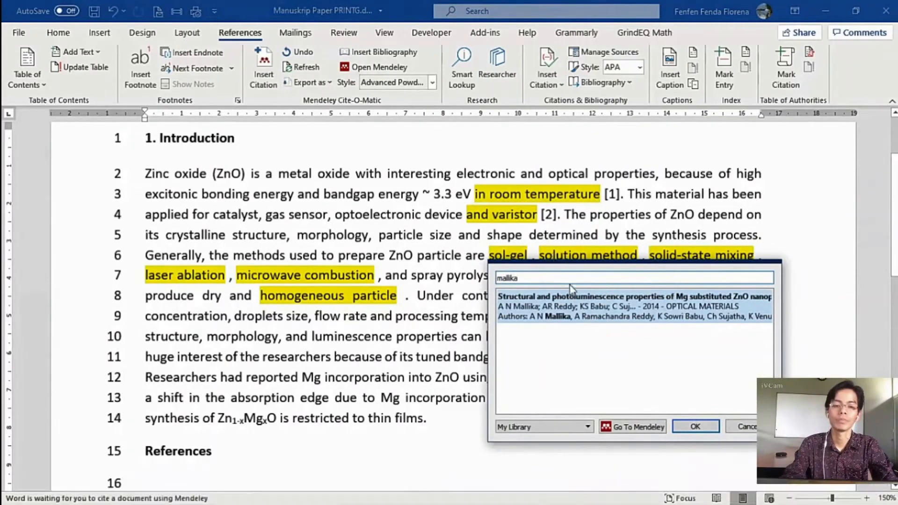
click(586, 309)
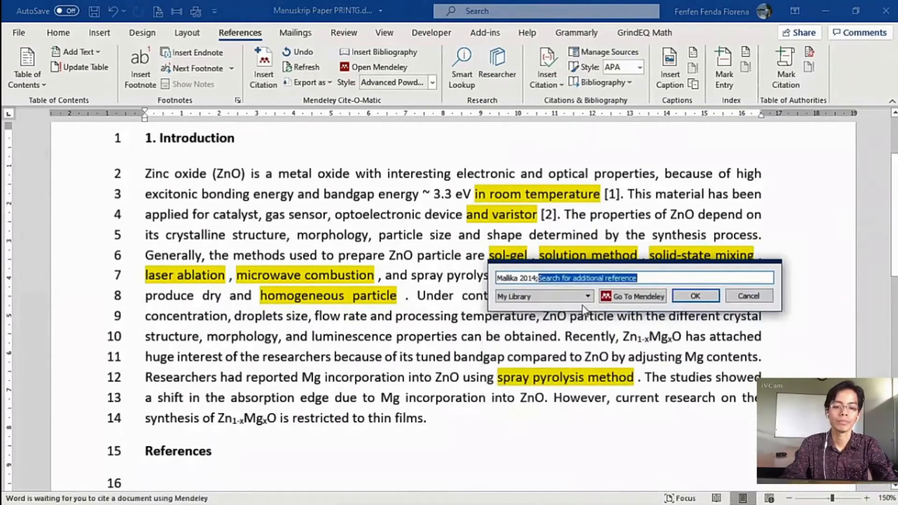
click(695, 296)
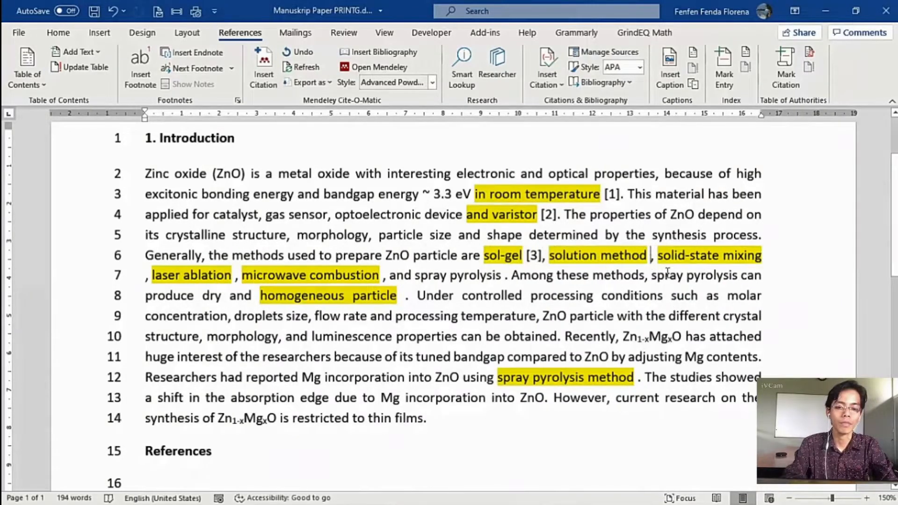
- After "solution method", cite the 2009 "Colloids and Surfaces A" paper, narrowing the library search from an author surname to "colloids"
key(alt+m)
text(tang)
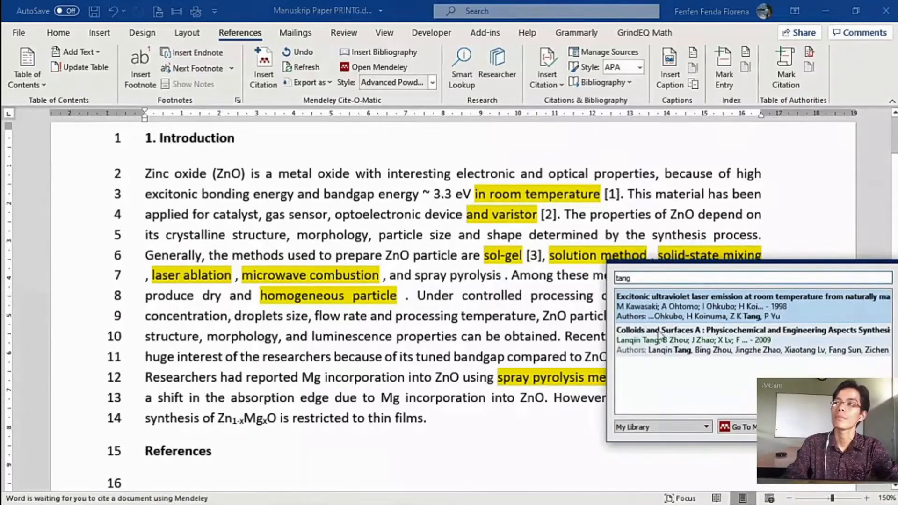
drag(647, 277, 610, 277)
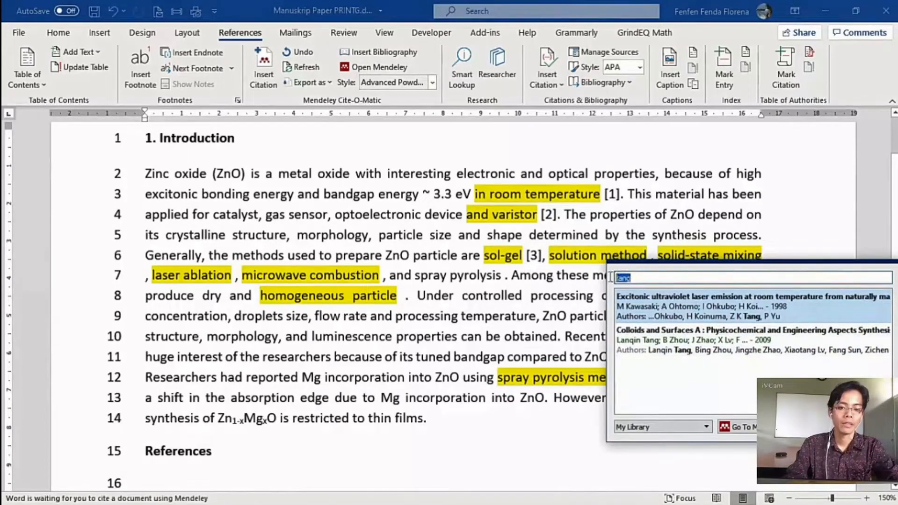
text(colloids)
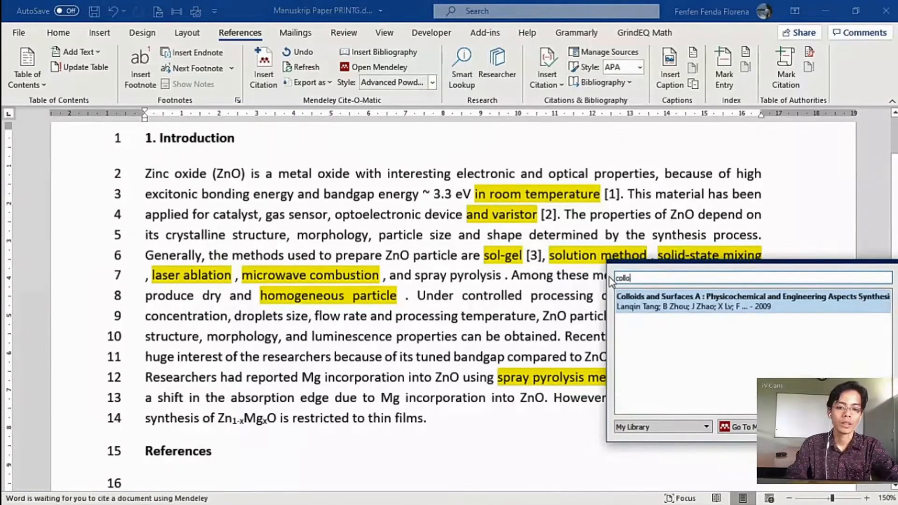
click(687, 305)
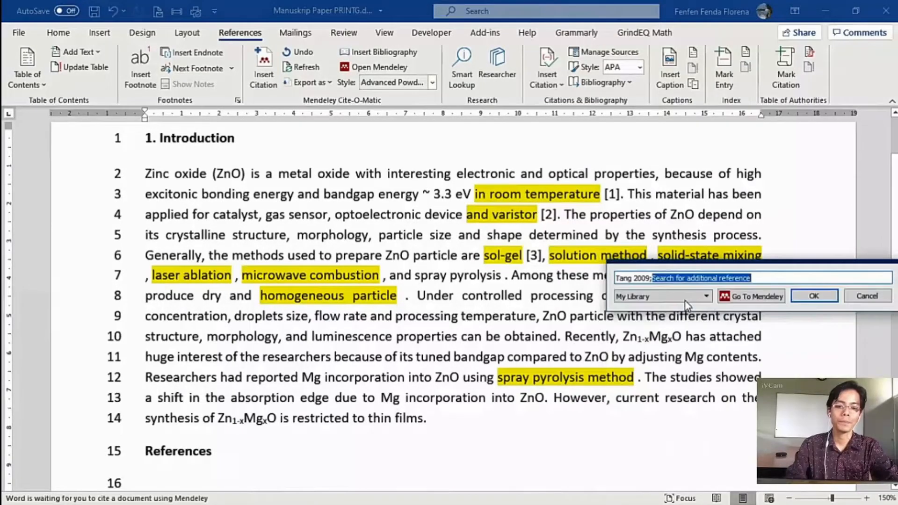
click(803, 296)
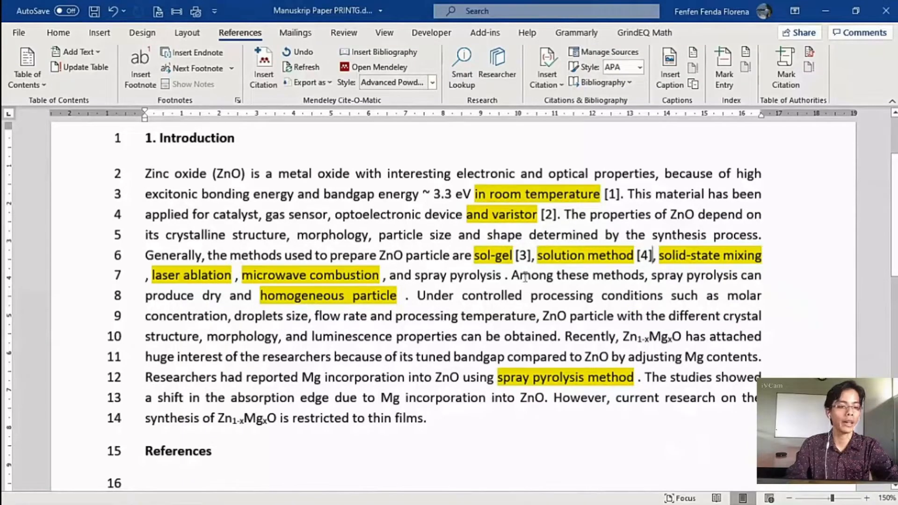
- After "solid-state mixing", cite the 2008 paper "Synthesis and optical properties of ZnO / MgO nanocomposite", found by author surname
click(146, 276)
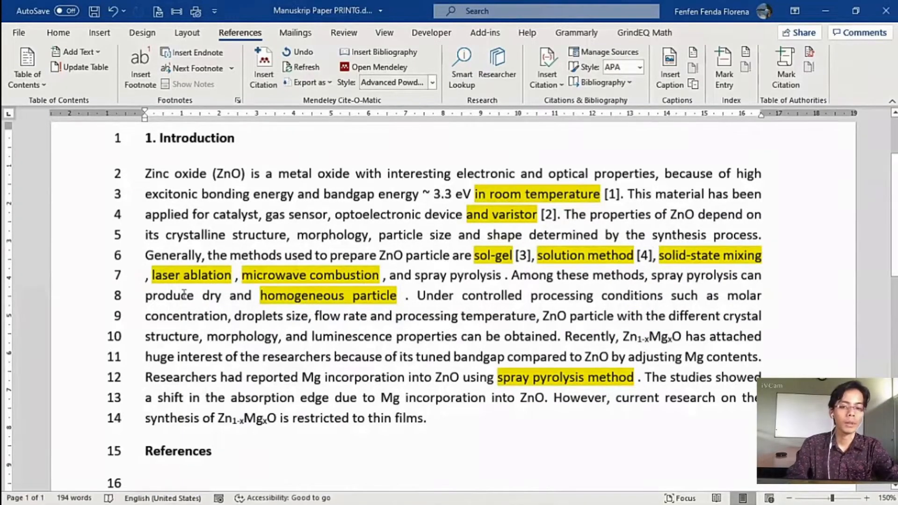
key(alt+m)
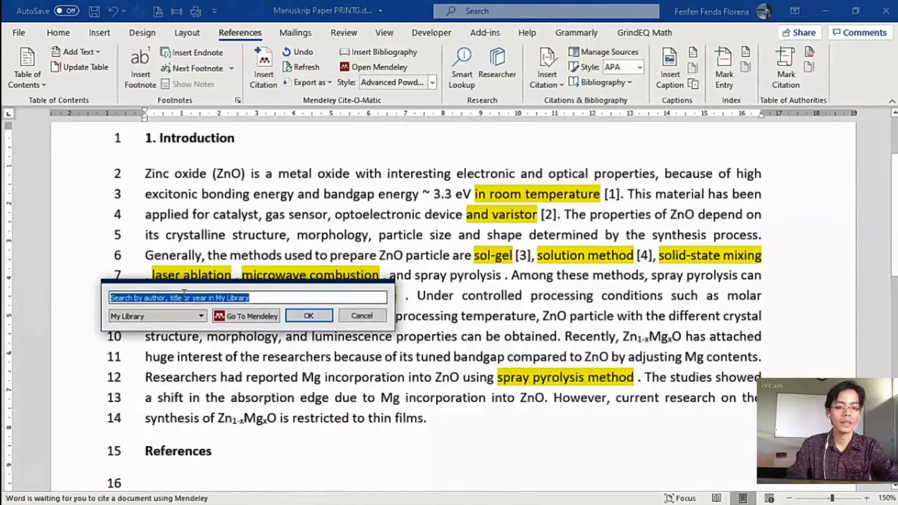
text(chawla)
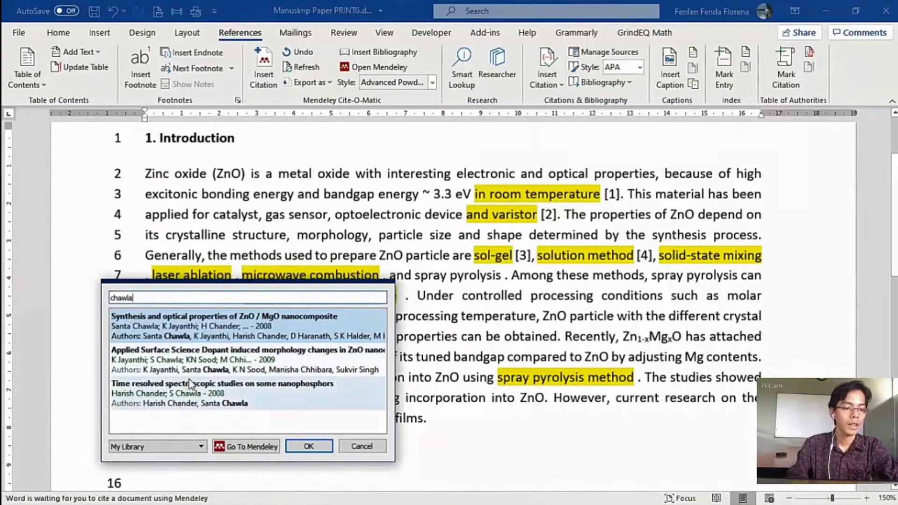
click(266, 337)
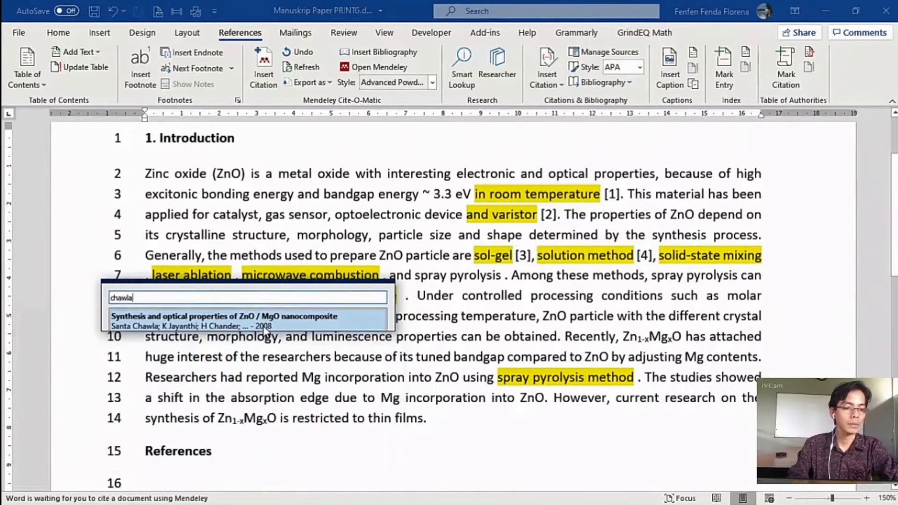
click(309, 315)
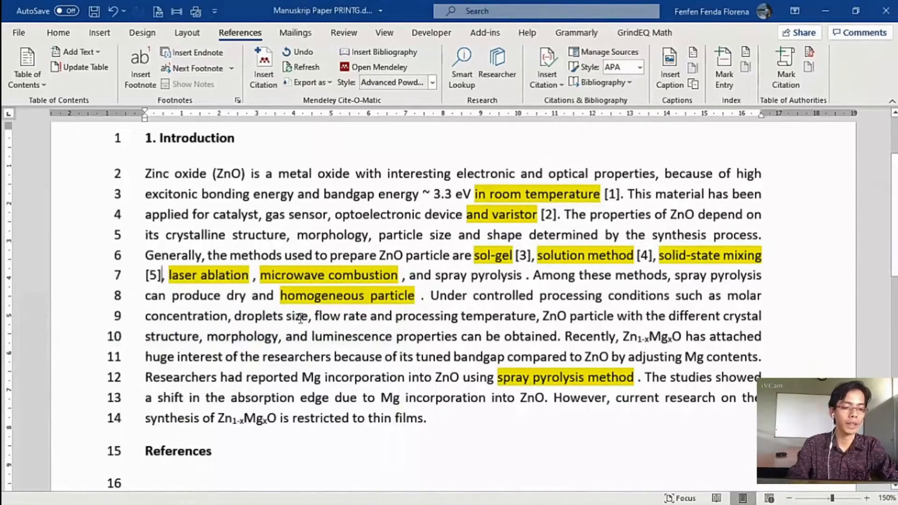
- After "laser ablation", cite the 2011 paper "Band gap tuning of ZnO nanoparticles via Mg doping by femtosecond laser", found by author surname
click(263, 287)
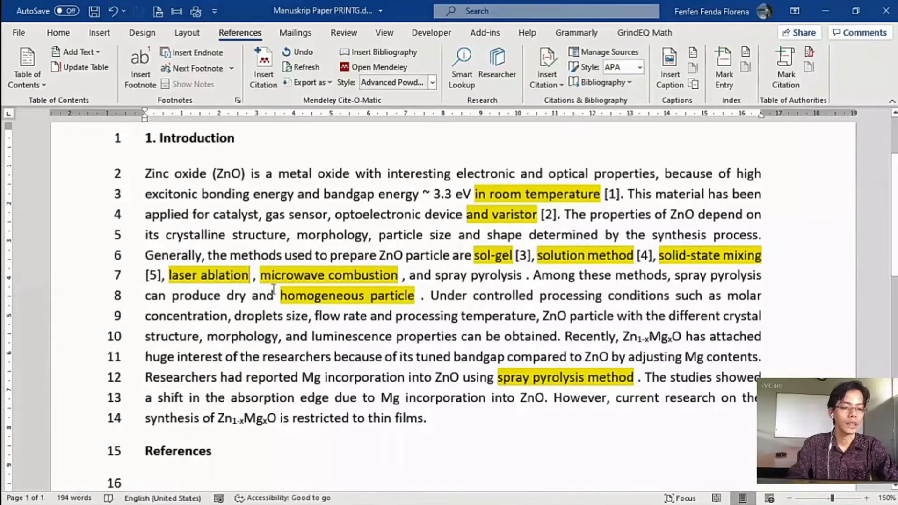
key(alt+m)
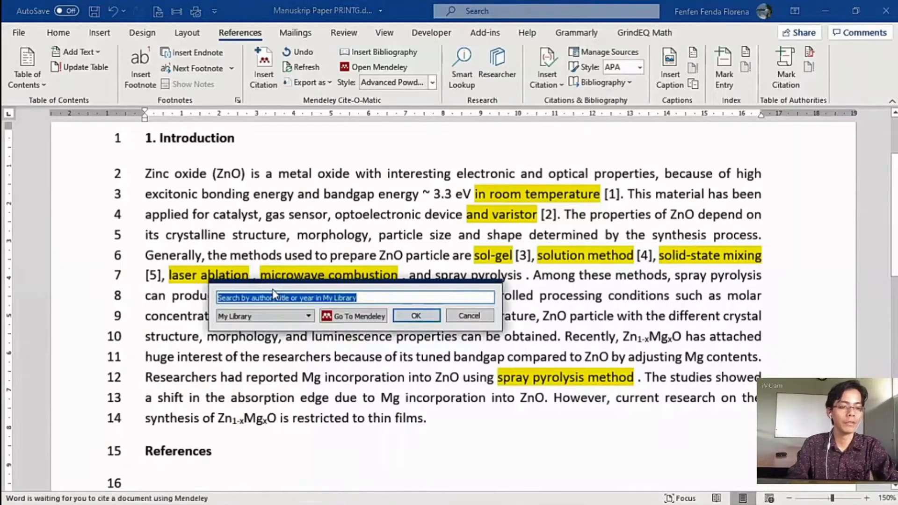
text(cheln)
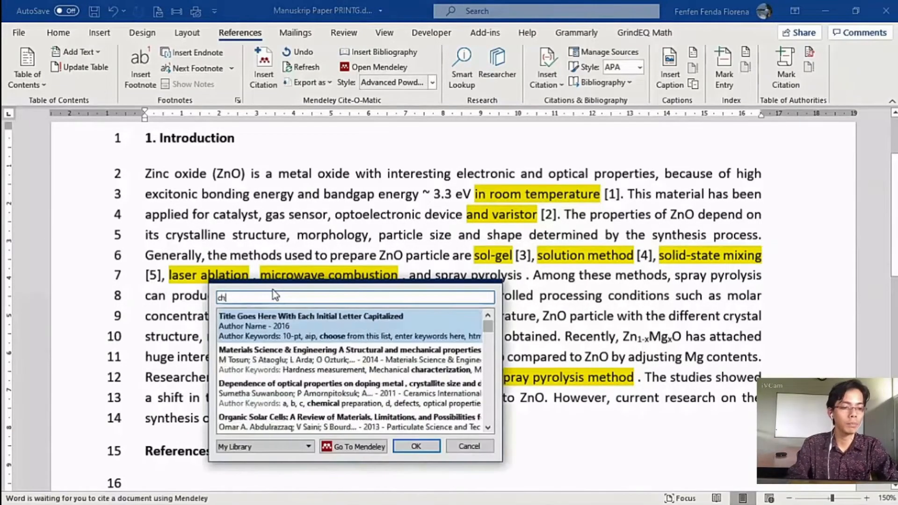
click(276, 329)
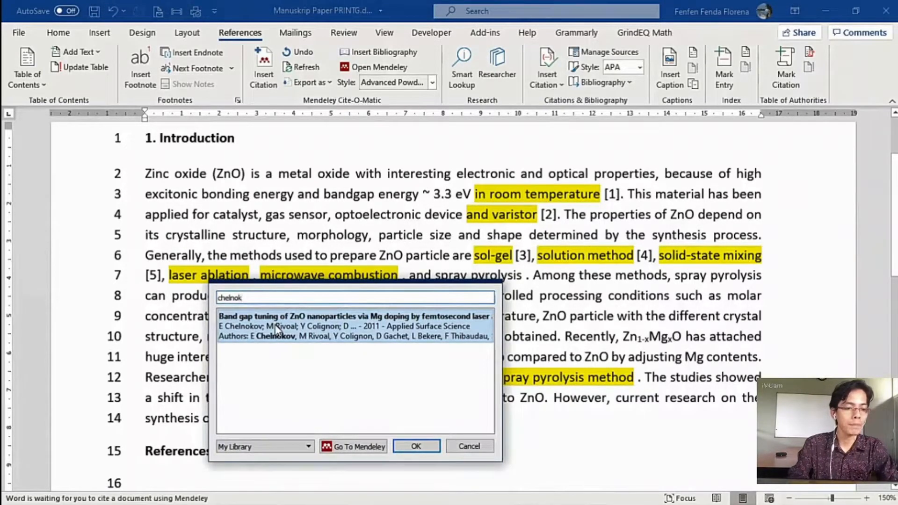
key(Return)
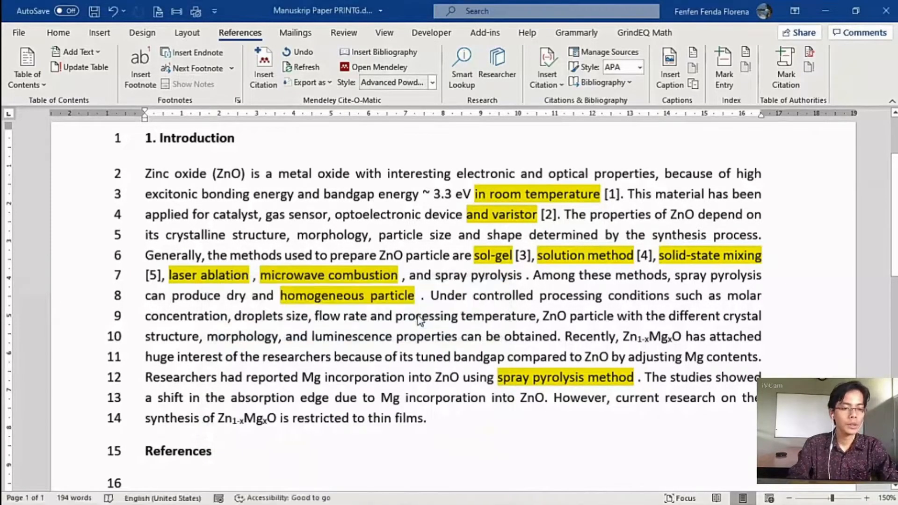
click(416, 315)
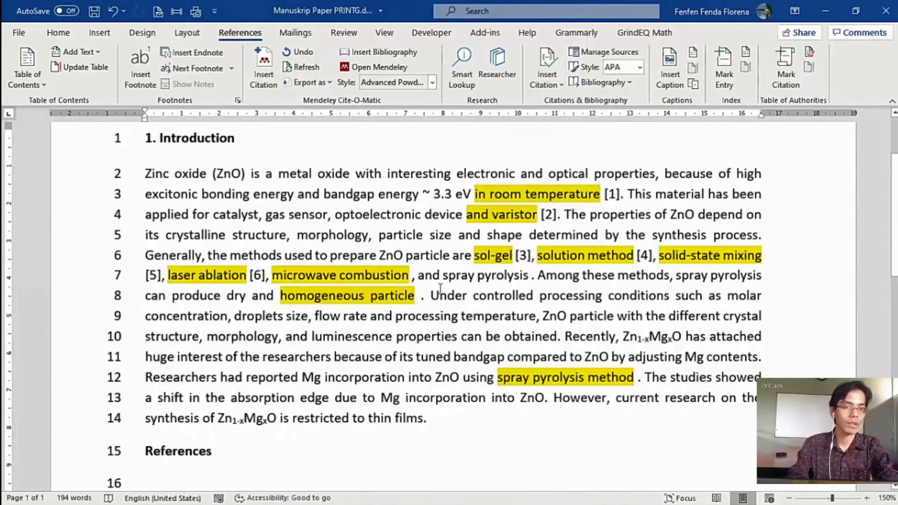
- After "microwave combustion", cite the 2009 paper "Photoluminescent properties of Mg doped ZnO by microwave combustion", found by author surname
key(alt+m)
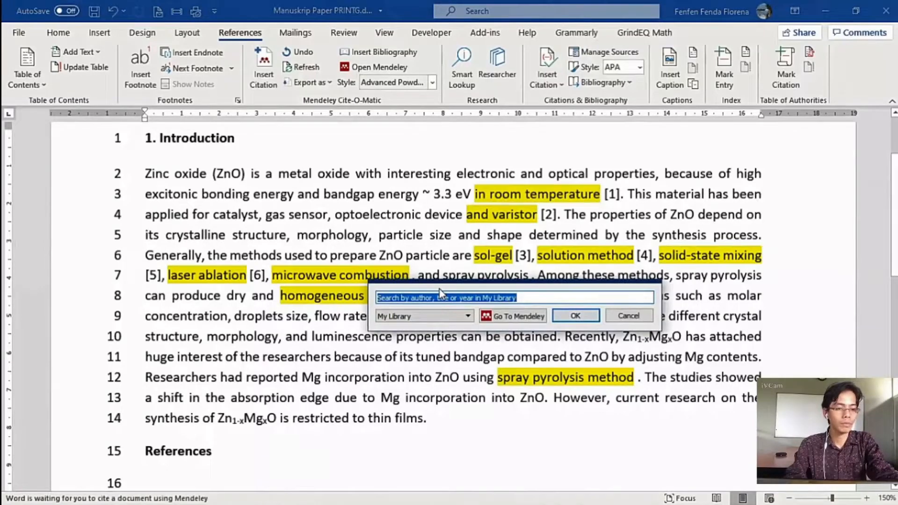
text(manoharan)
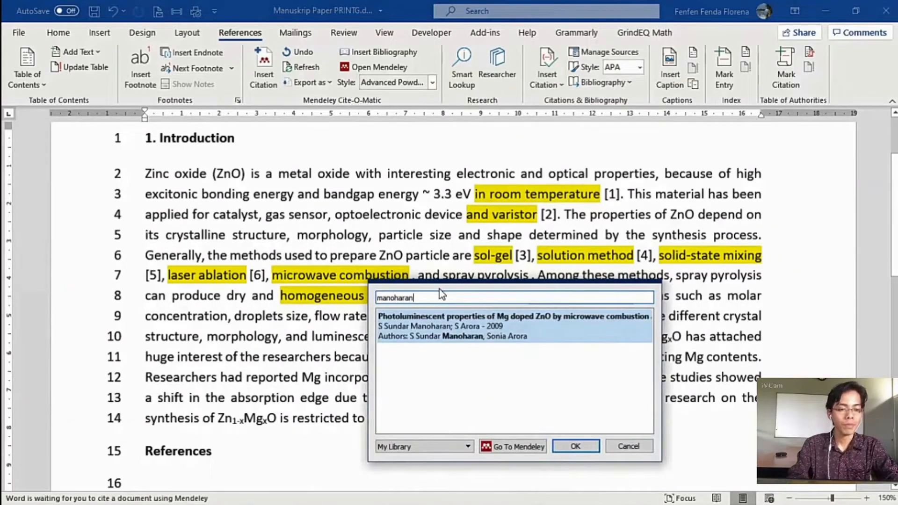
click(448, 320)
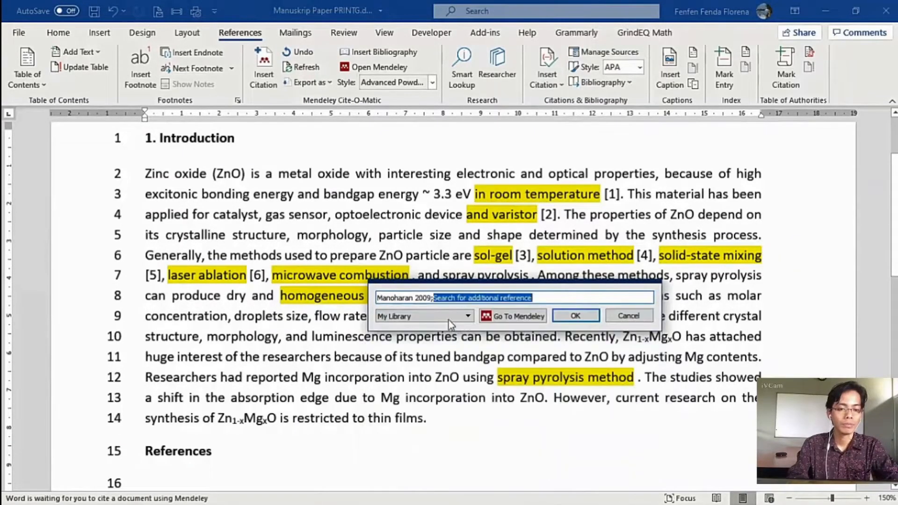
click(576, 320)
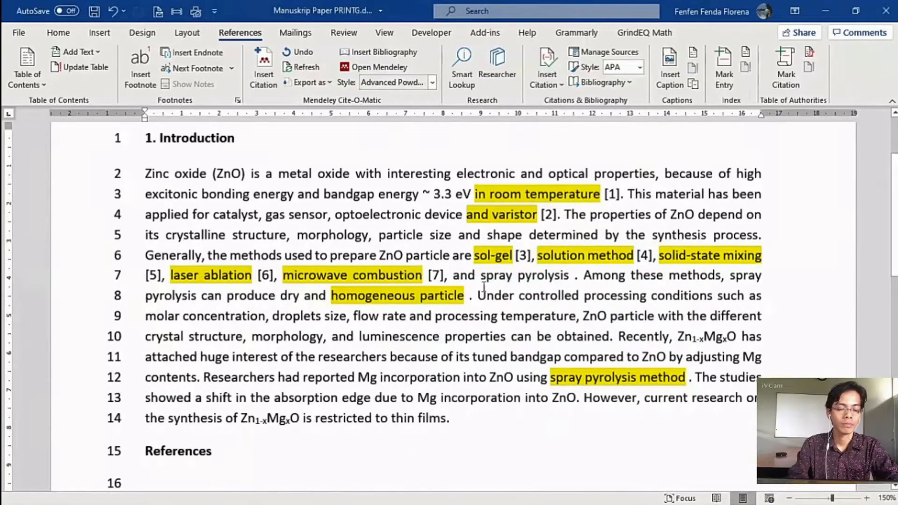
- After "homogeneous particle", cite the 2007 paper "Aerosol Processing of Materials", found by author surname
click(469, 296)
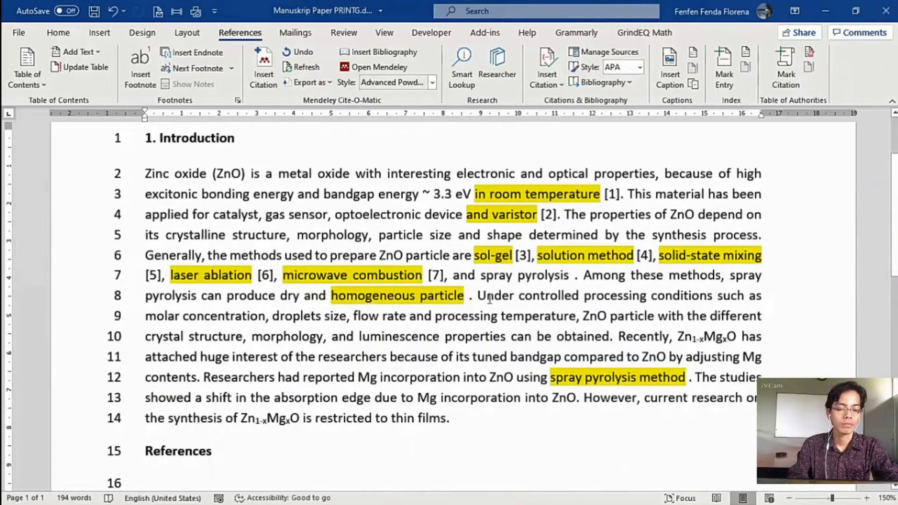
key(alt+m)
text(kodas)
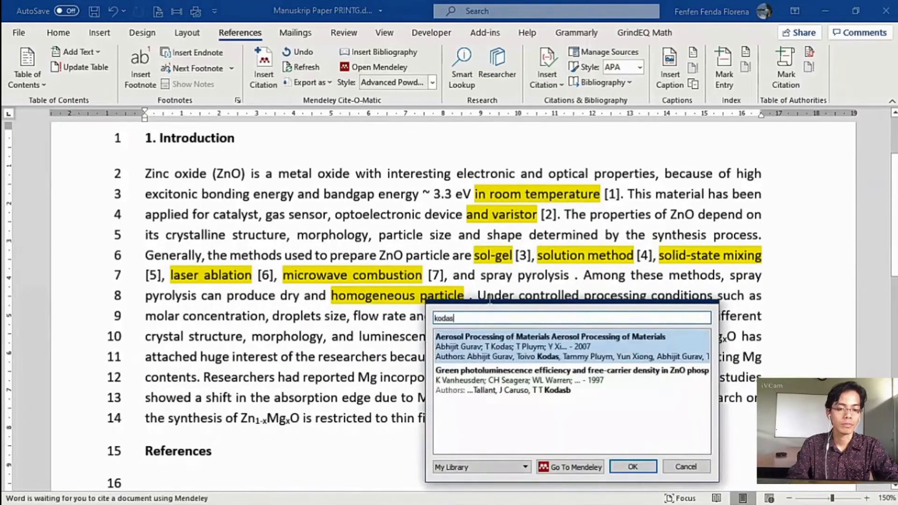
click(522, 354)
click(630, 337)
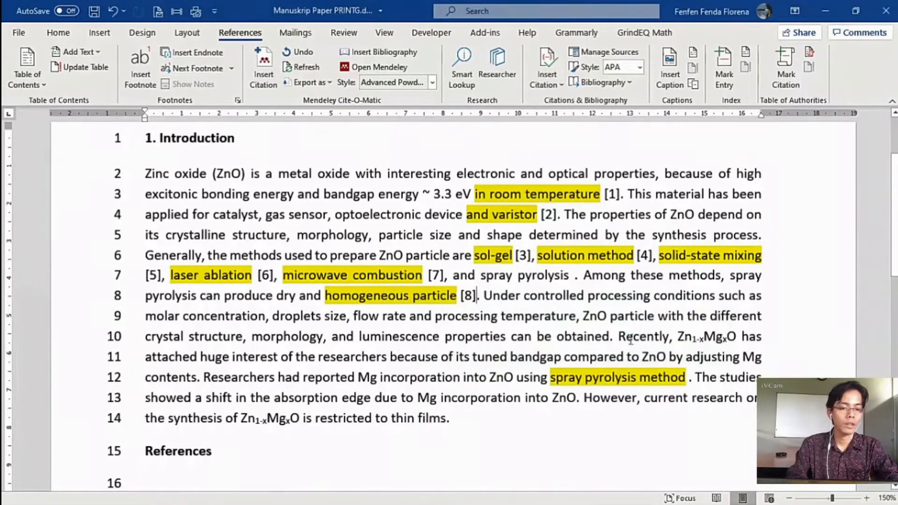
- Start a citation after "spray pyrolysis method" with the 2005 paper "Structural and optical properties of Zn1-xMgxO thin films", found by author surname
click(686, 375)
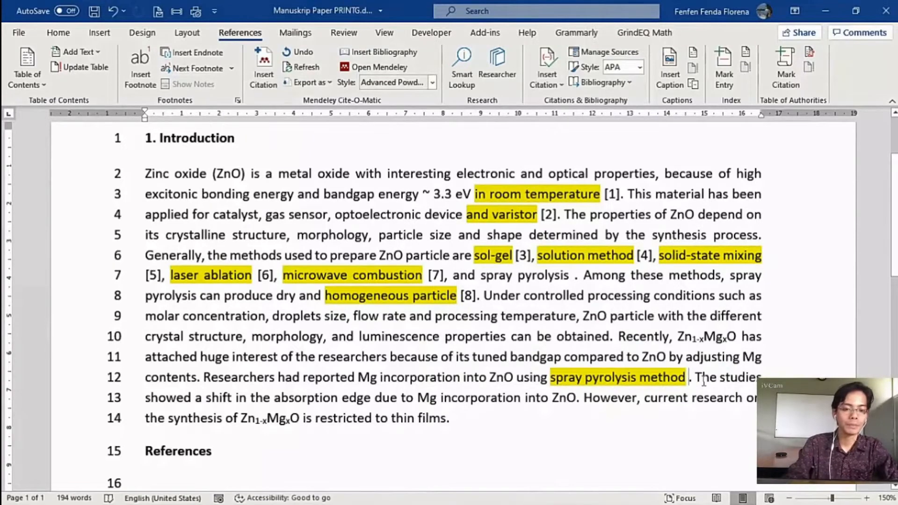
key(alt+m)
text(zhang)
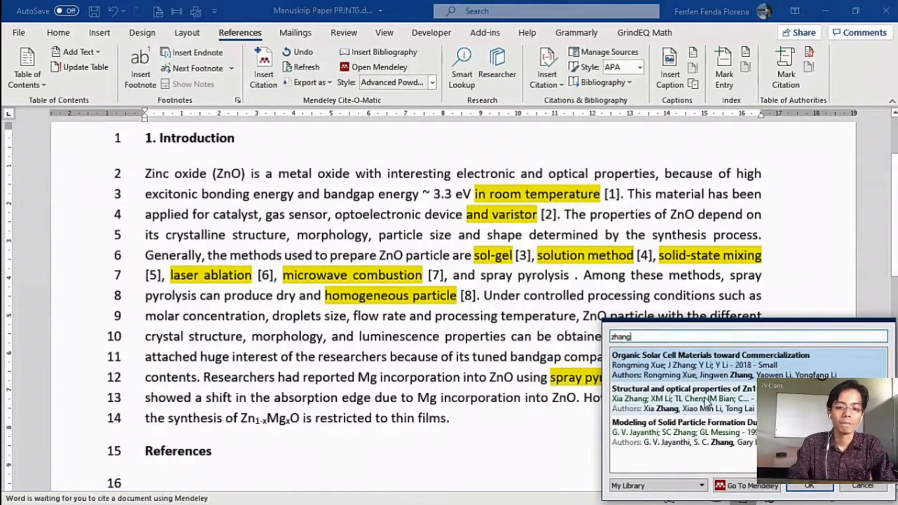
double_click(707, 400)
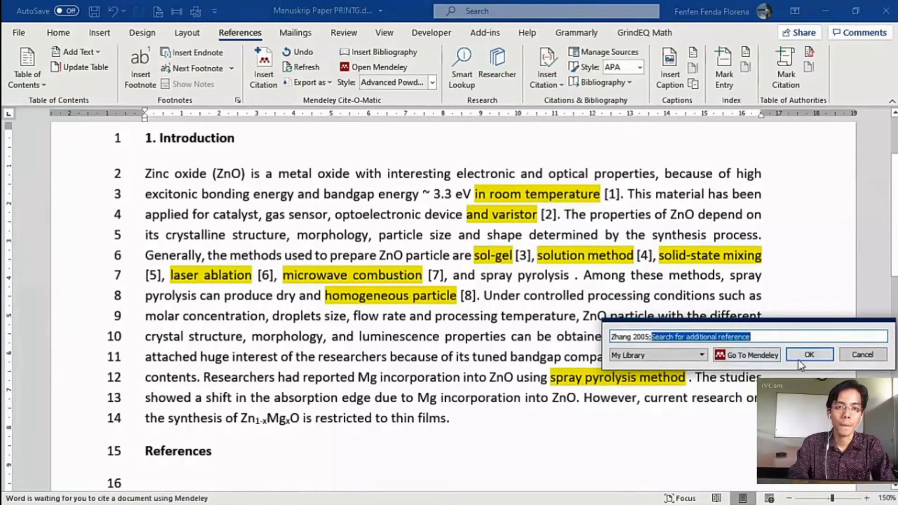
- Add the 2009 paper "Mg-composition induced effects" to the same citation, found by a co-author's surname, and insert the combined citation
text(pra)
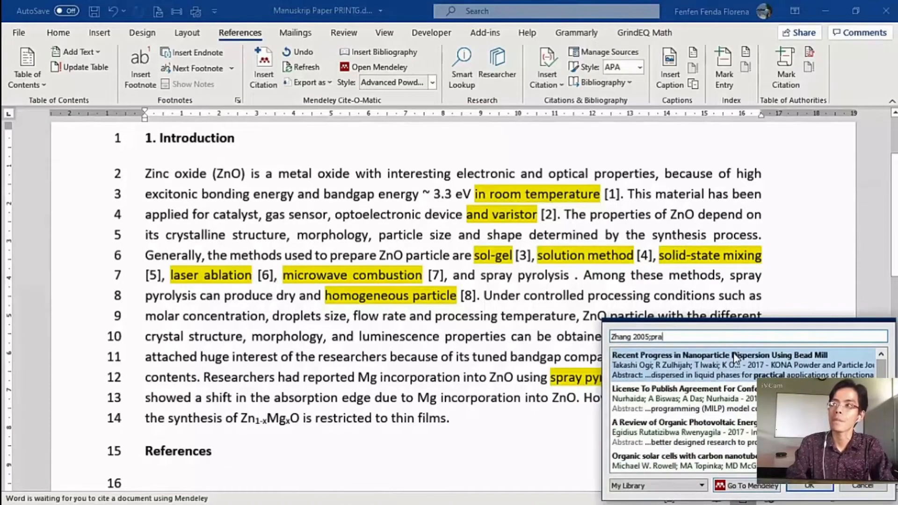
text(thap)
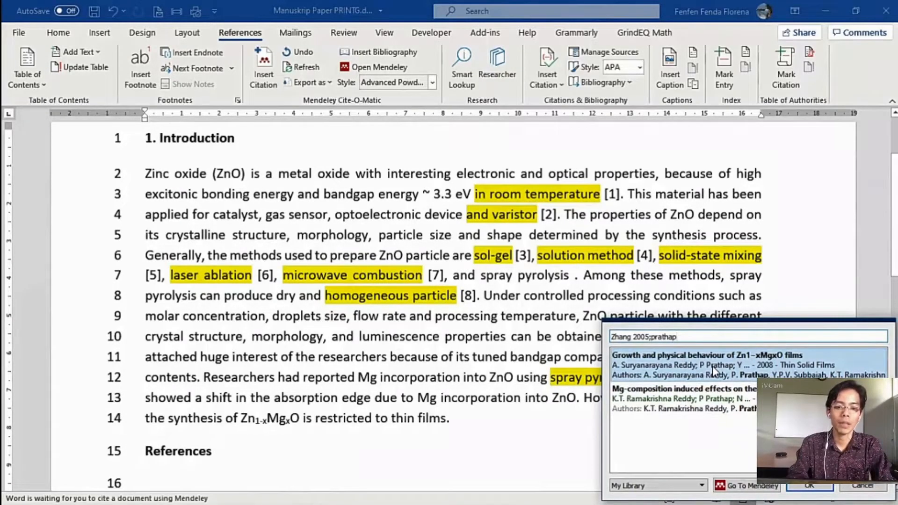
click(715, 396)
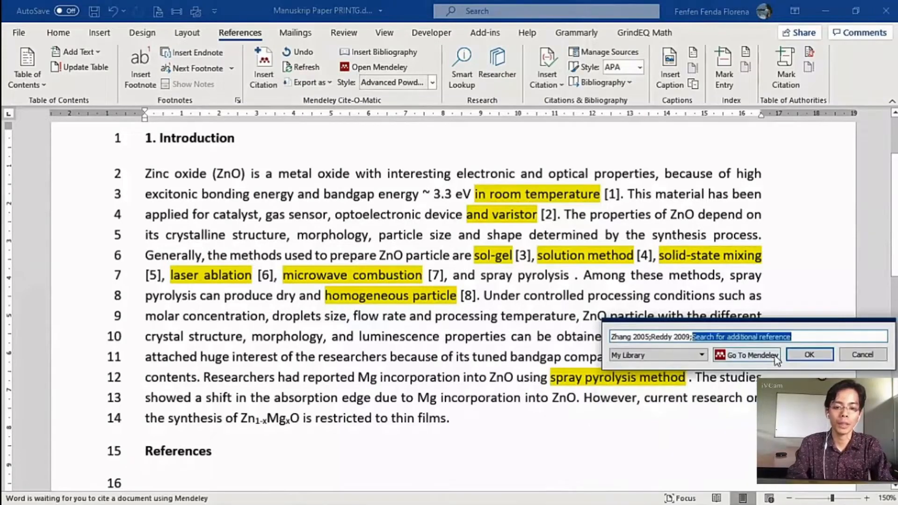
click(794, 357)
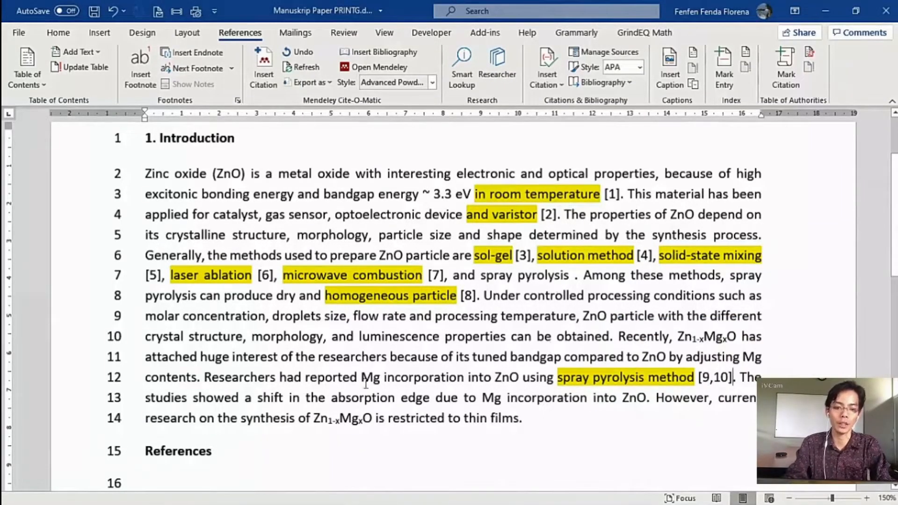
- Insert the Mendeley bibliography on the empty line below the References heading, using the Advanced Powder Technology style
scroll(485, 390, down, 1)
scroll(486, 390, down, 4)
click(176, 294)
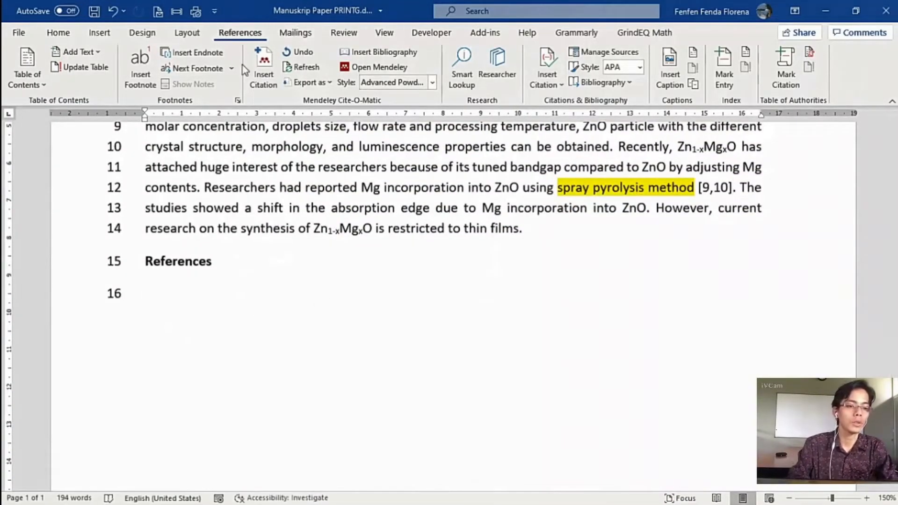
click(432, 84)
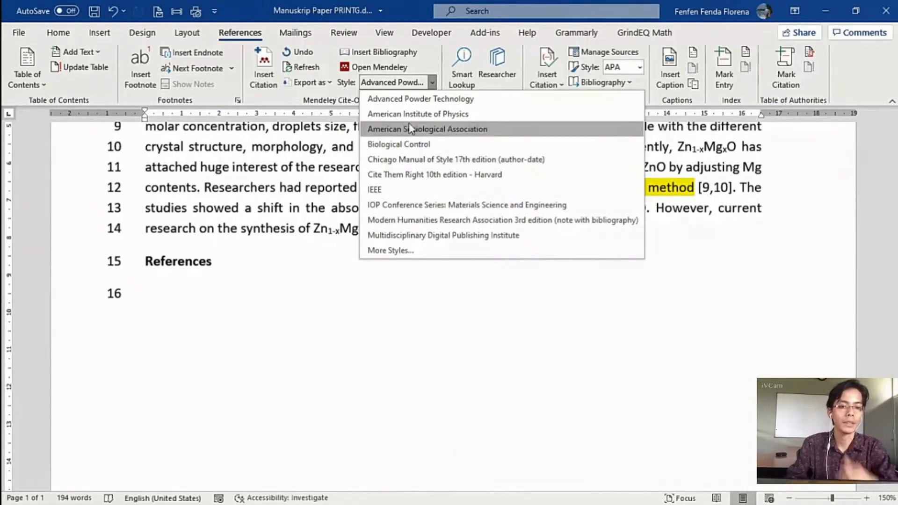
click(408, 102)
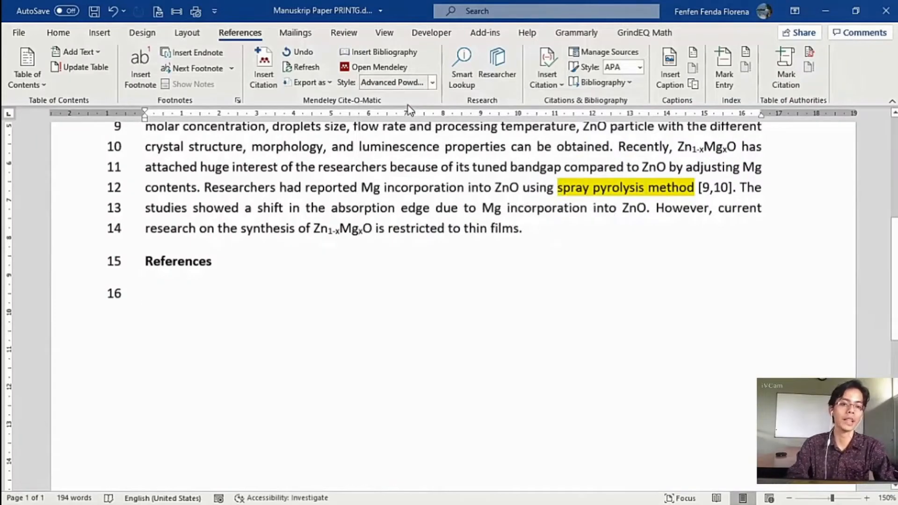
click(379, 52)
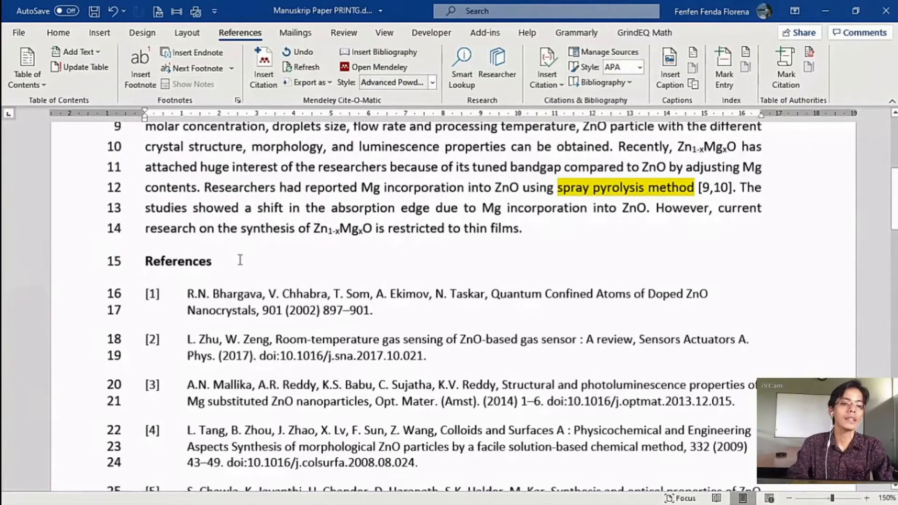
- Examine the generated reference list from its first to its last entry and check that it is one linked field
scroll(240, 260, down, 2)
scroll(240, 261, down, 4)
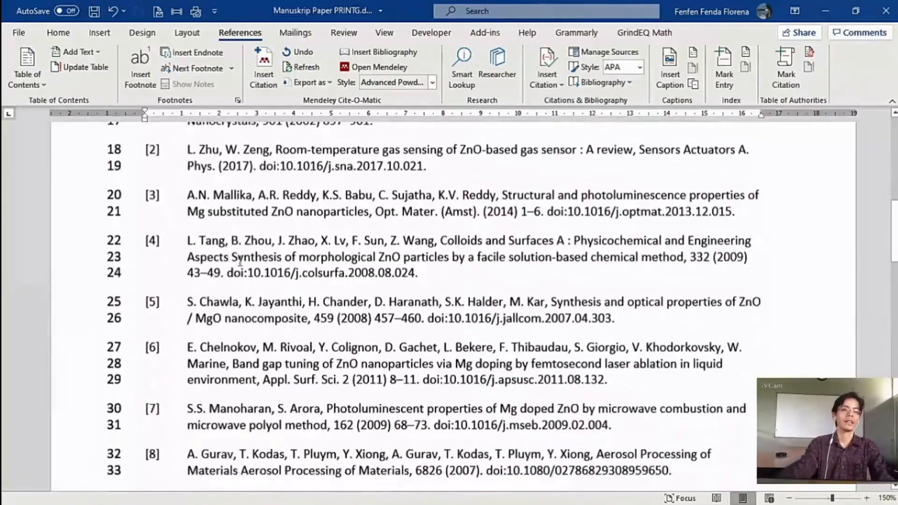
scroll(240, 261, down, 3)
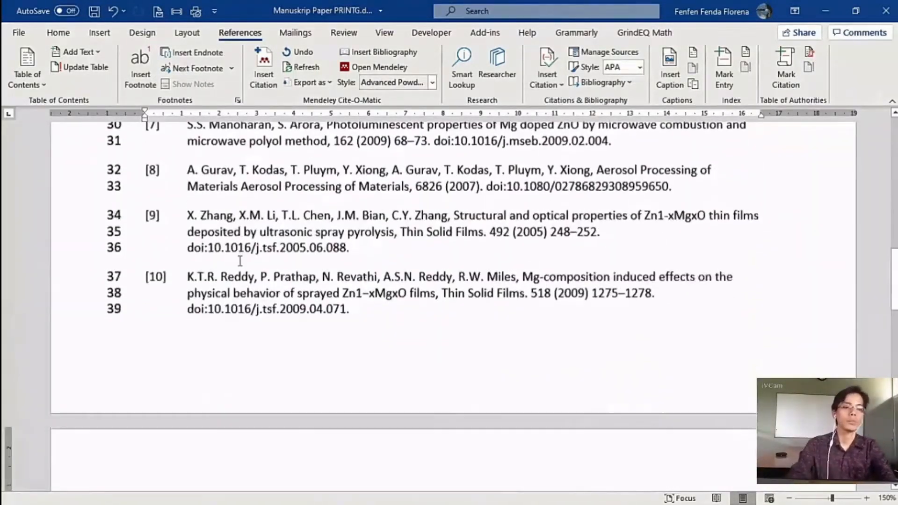
scroll(240, 261, up, 1)
scroll(240, 260, up, 2)
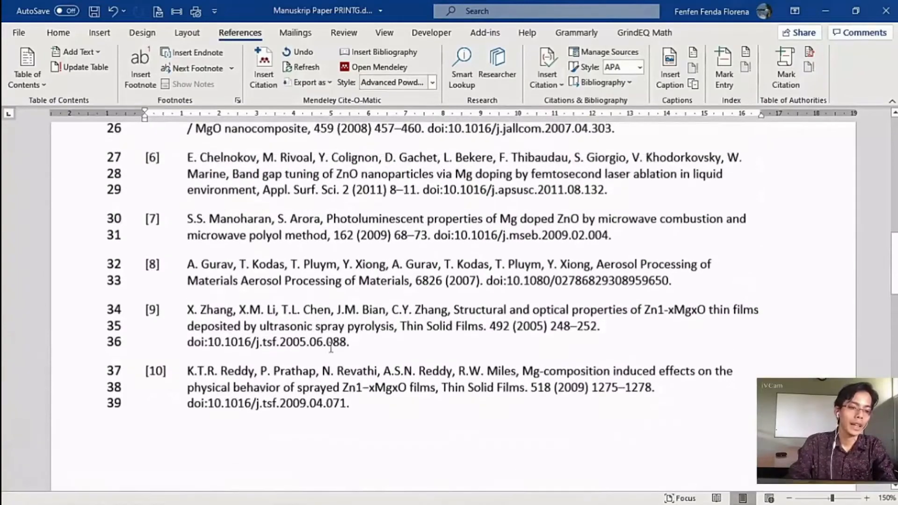
drag(350, 403, 253, 387)
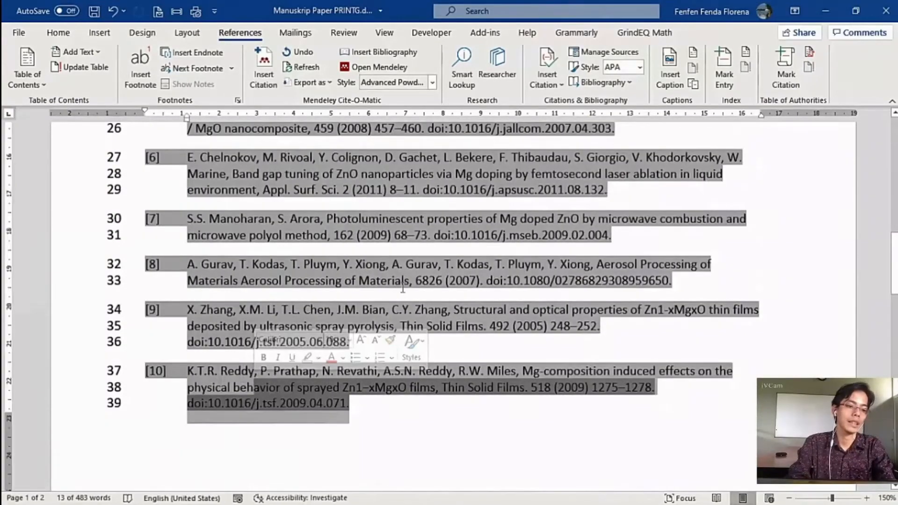
scroll(374, 264, up, 2)
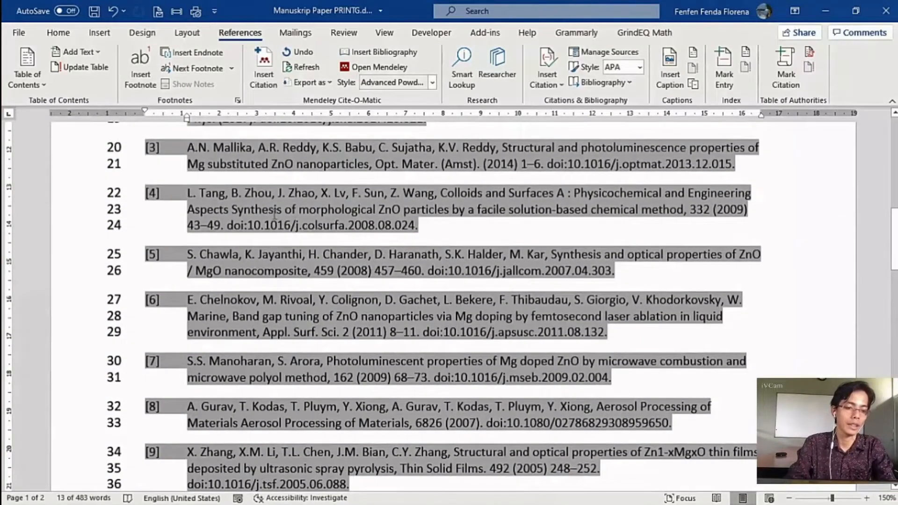
click(274, 210)
scroll(281, 219, up, 3)
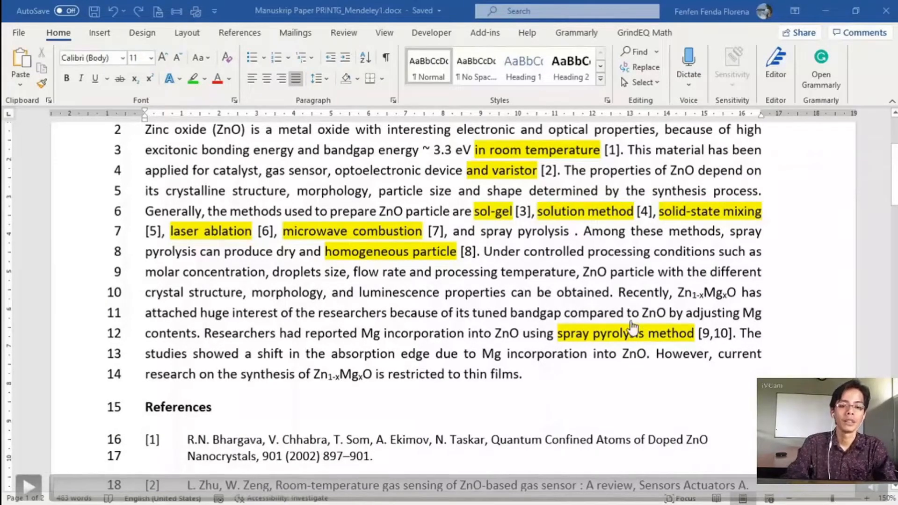
click(29, 480)
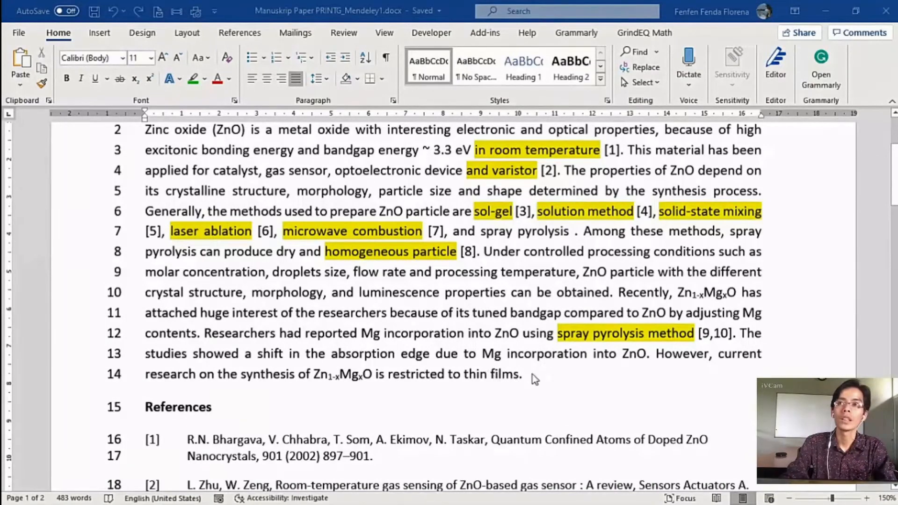
- Highlight "spray pyrolysis" in line 7 and "pyrolysis method" in line 12 in green
drag(573, 234, 482, 234)
click(193, 78)
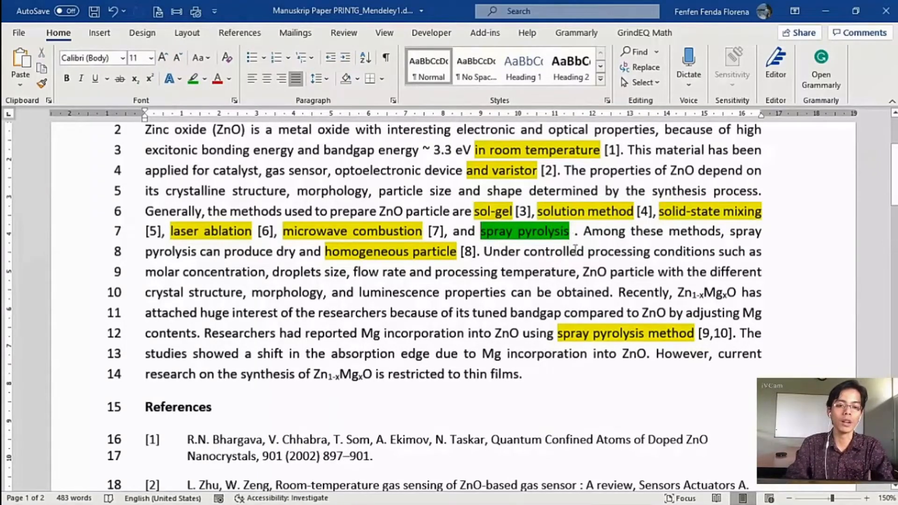
drag(697, 335, 616, 333)
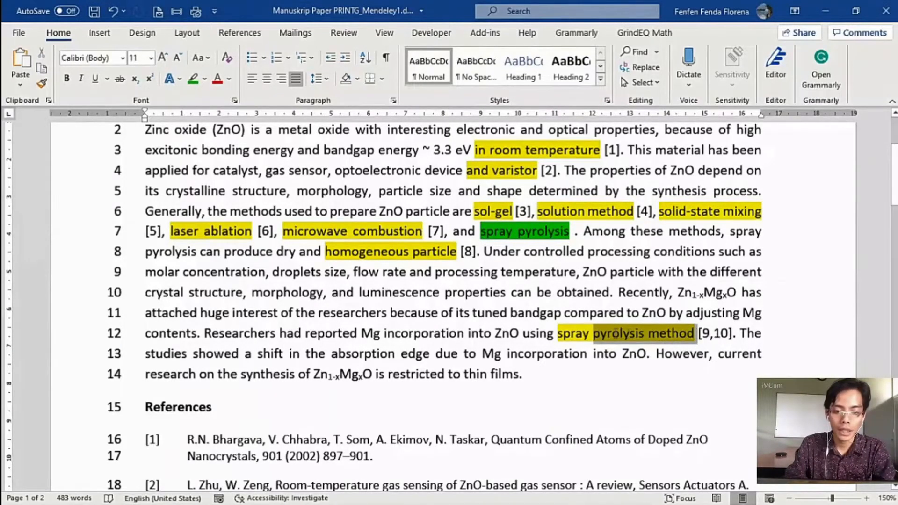
click(193, 79)
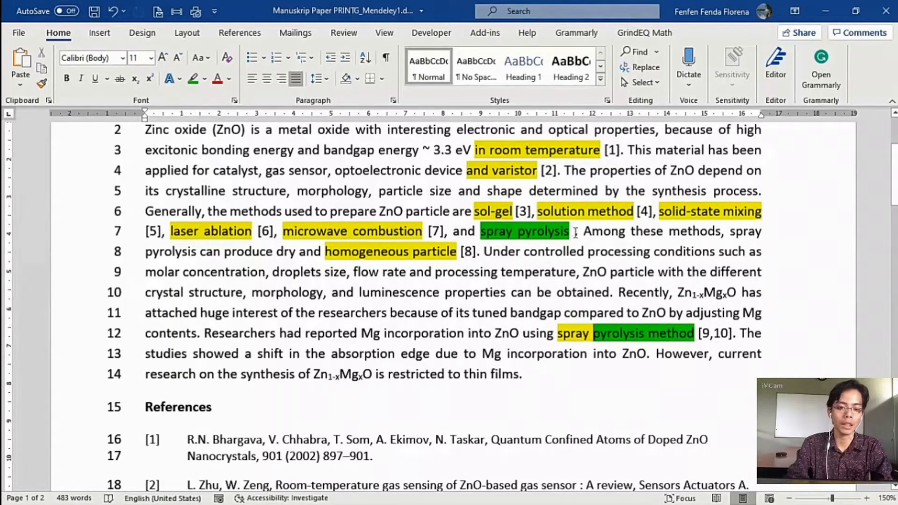
- After the green "spray pyrolysis", cite the 2003 paper "Synthesis of SINGLE Crystalline ZnO Nanoparticles by Salt-Assisted Spray", found by author surname
click(239, 33)
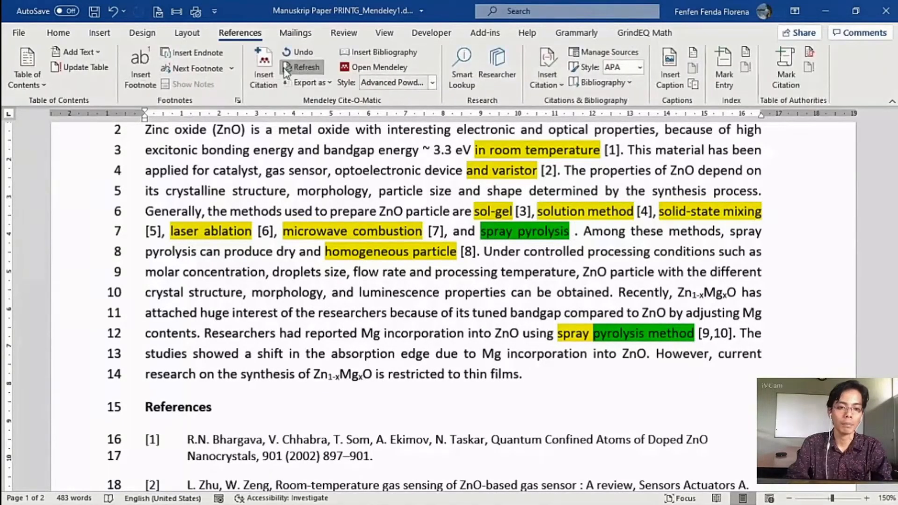
click(263, 70)
drag(695, 242, 632, 252)
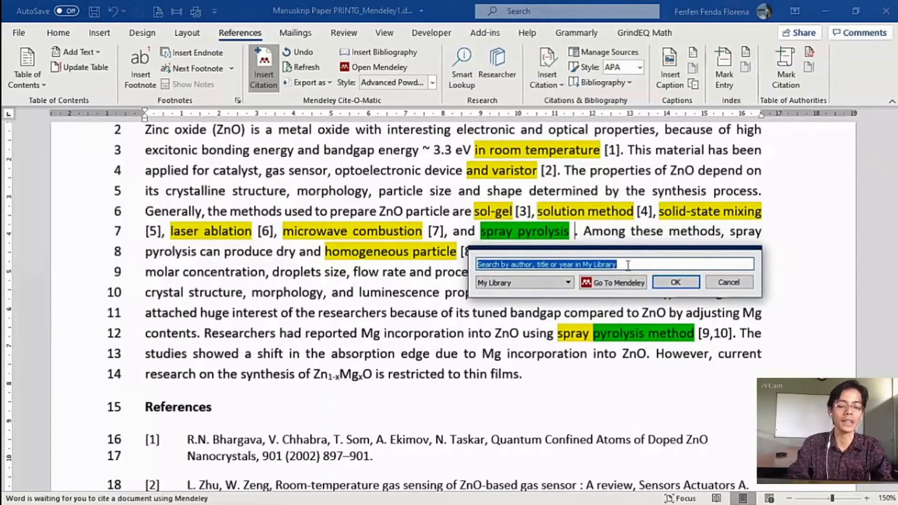
text(panatarani)
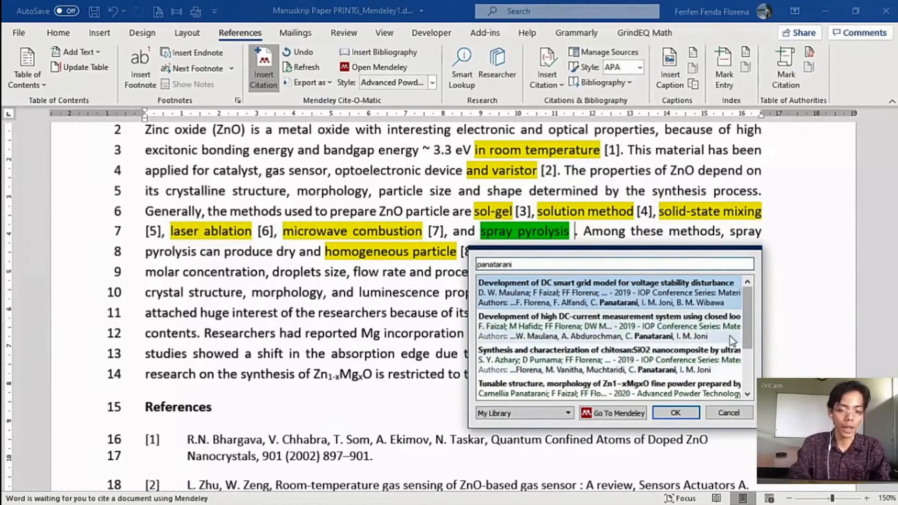
drag(749, 318, 750, 360)
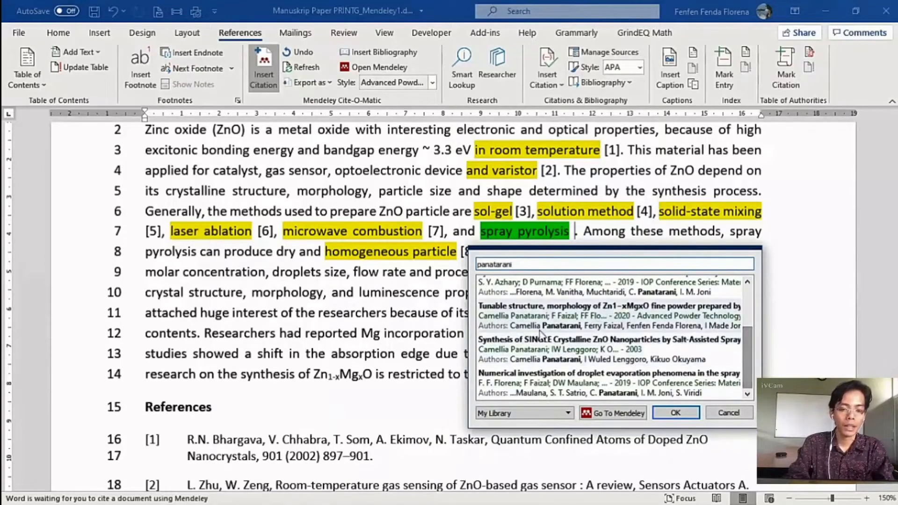
click(552, 351)
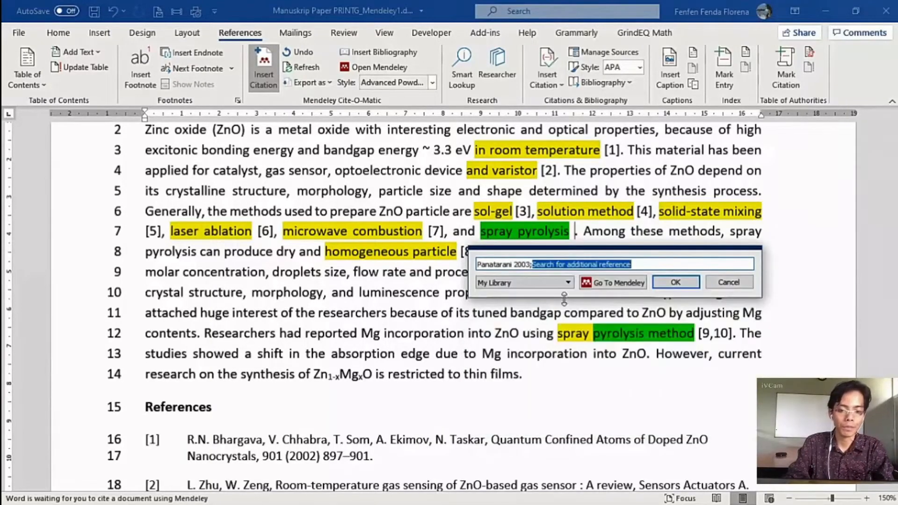
click(676, 283)
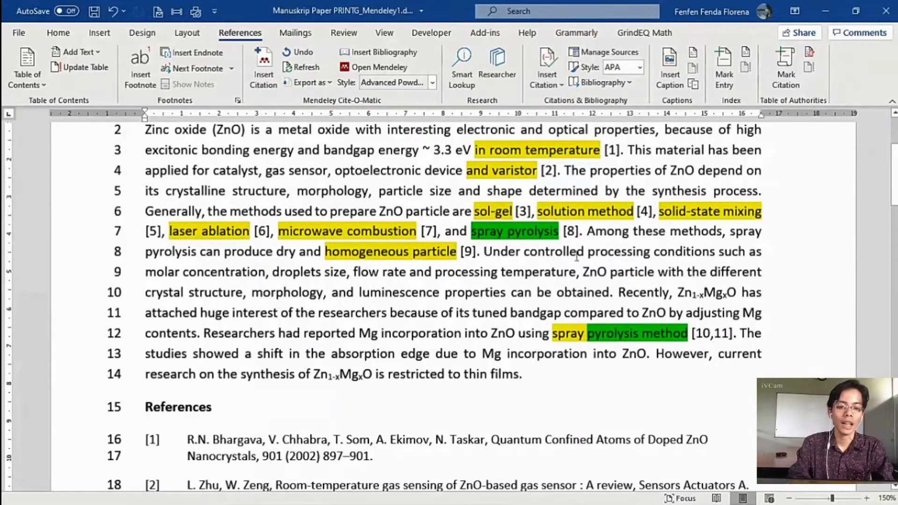
- Add the 2003 paper "Synthesis of SINGLE Crystalline ZnO Nanoparticles by Salt-Assisted Spray Pyrolysis" to the citation after "pyrolysis method", finding it by author surname
click(706, 332)
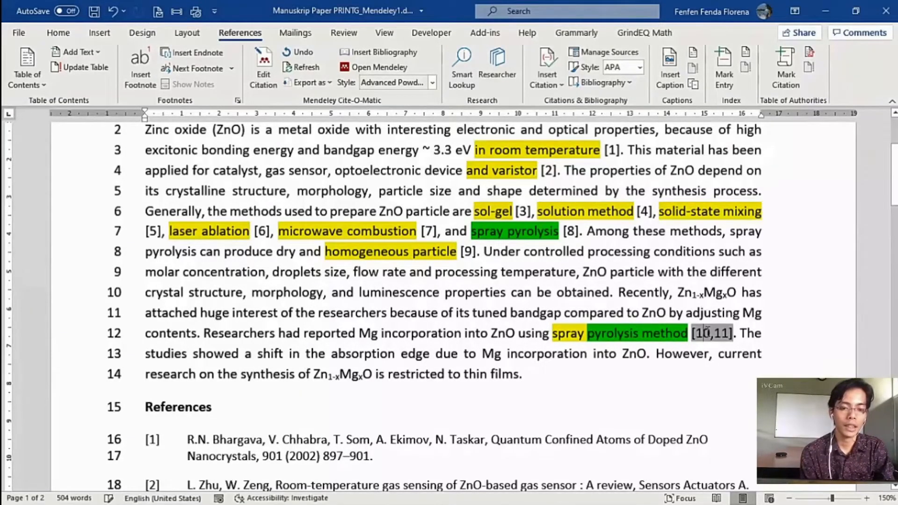
key(alt+m)
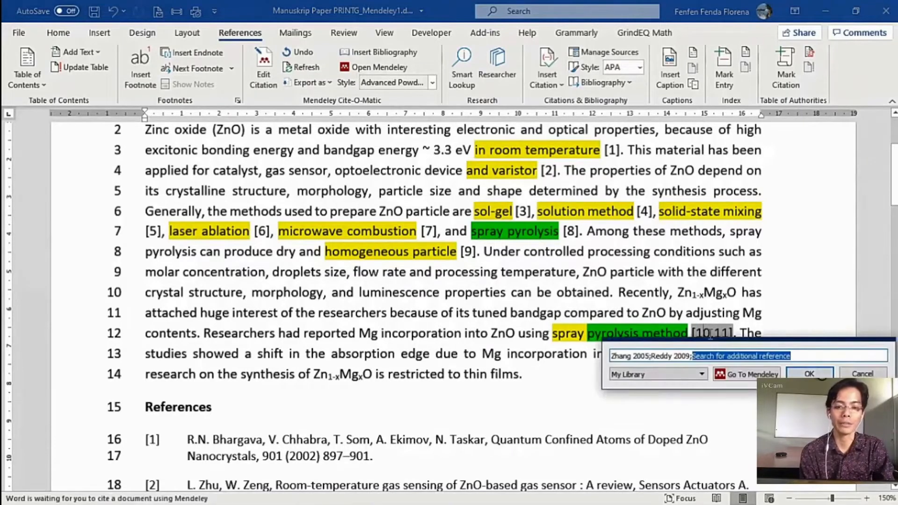
drag(739, 345, 657, 367)
text(pa)
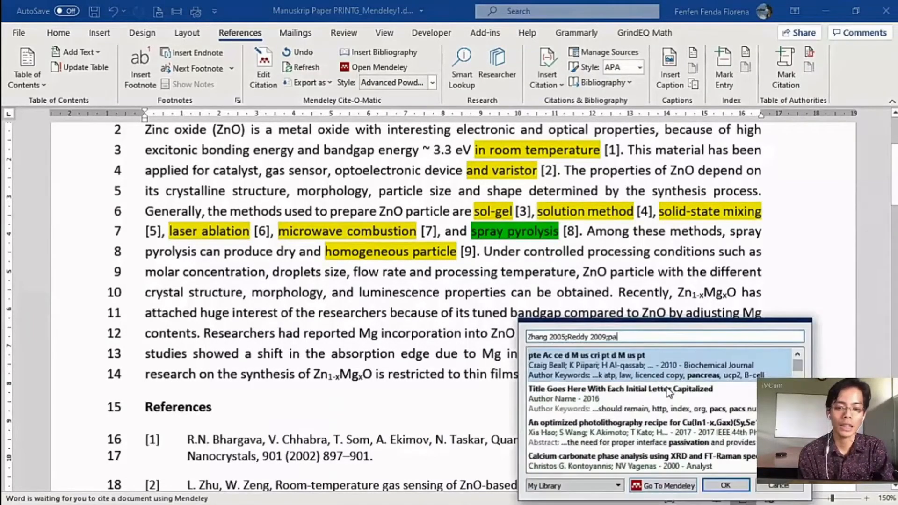
text(natarani)
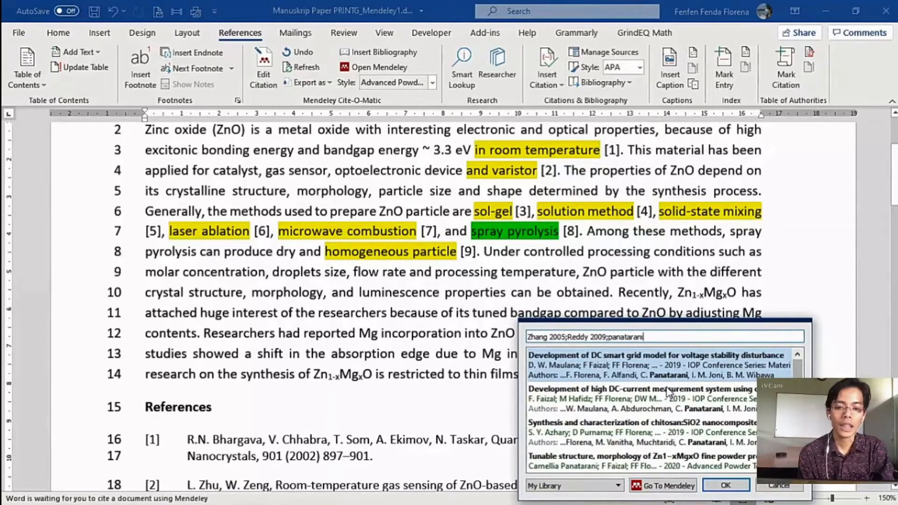
scroll(667, 392, down, 1)
scroll(659, 409, down, 5)
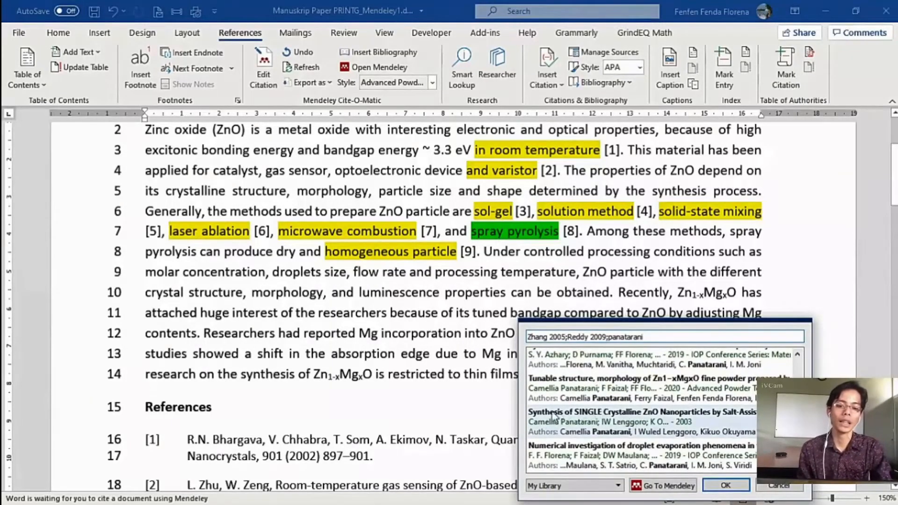
click(562, 425)
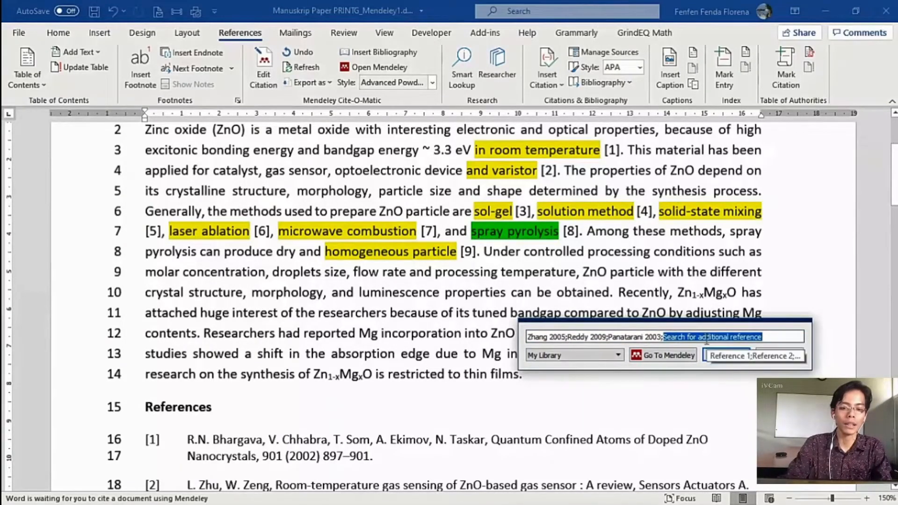
- Add the 2020 paper "Tunable structure, morphology of Zn1-xMgxO fine powder" to the same citation by author surname and apply the edited citation
text(panataar)
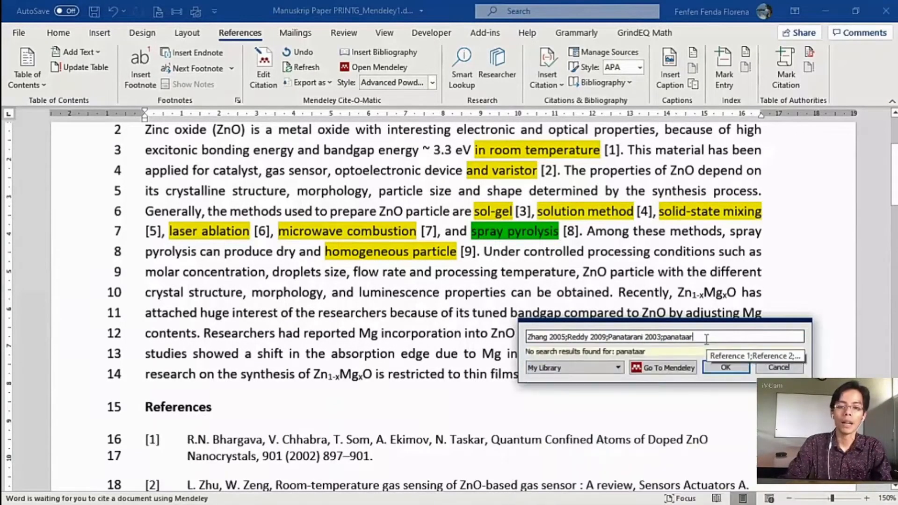
key(BackSpace)
key(BackSpace)
text(rani)
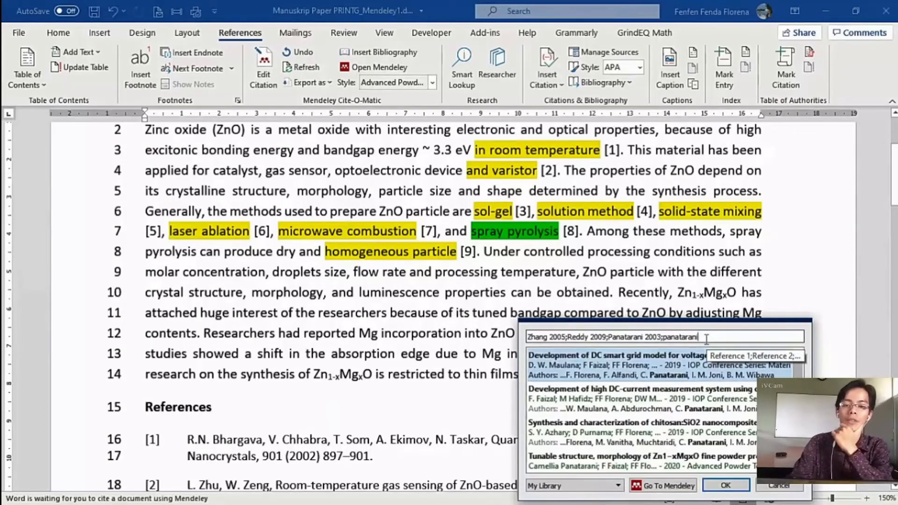
scroll(720, 355, down, 3)
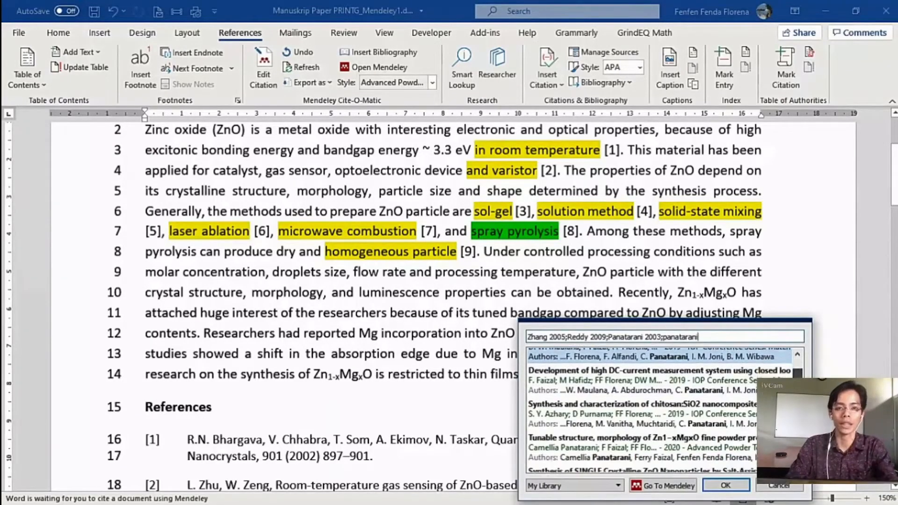
scroll(660, 411, down, 2)
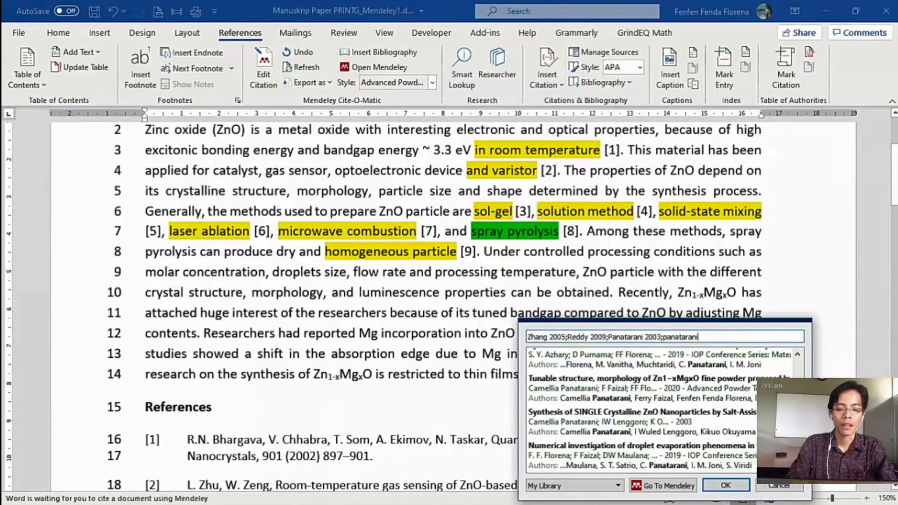
click(581, 389)
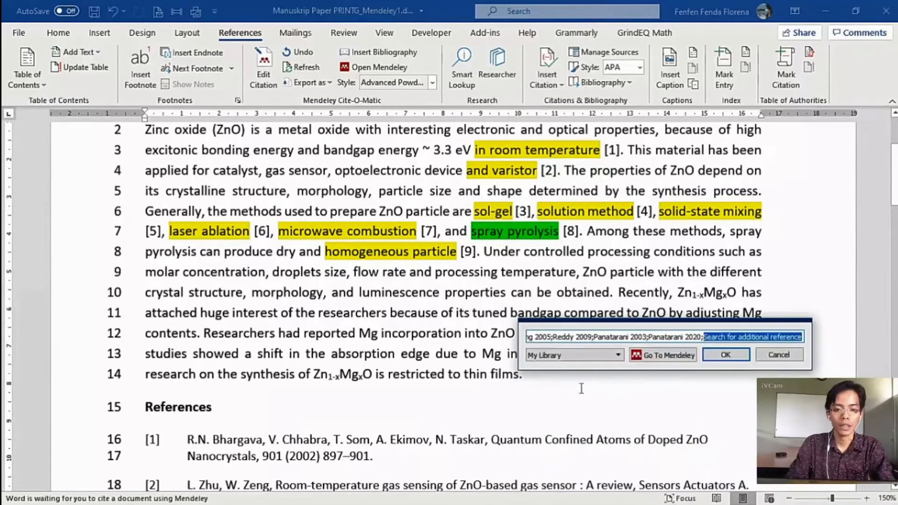
click(726, 356)
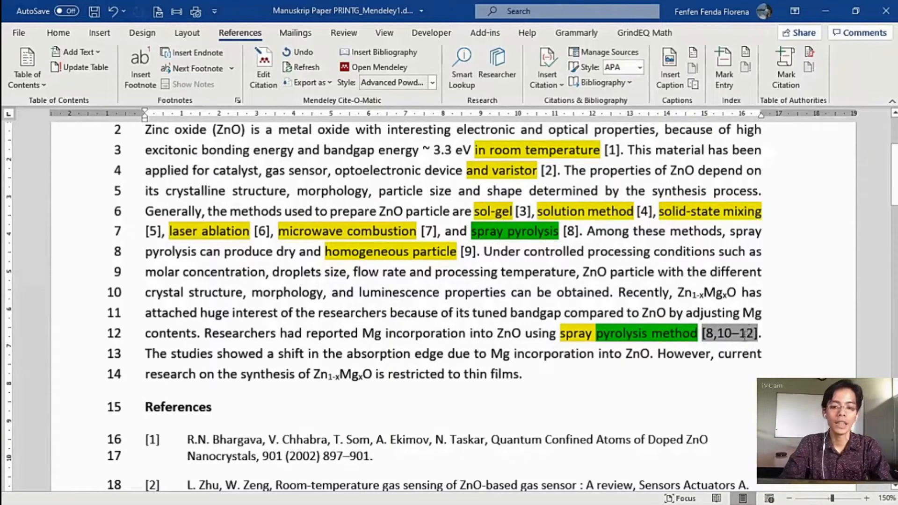
- Check the reference list through its last entry for the two added papers and look for missing publication details
drag(891, 184, 892, 277)
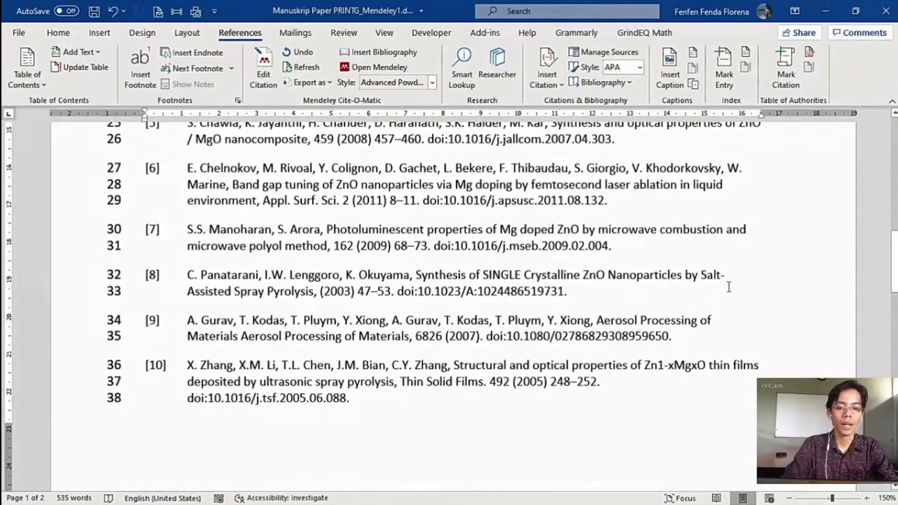
drag(893, 283, 893, 355)
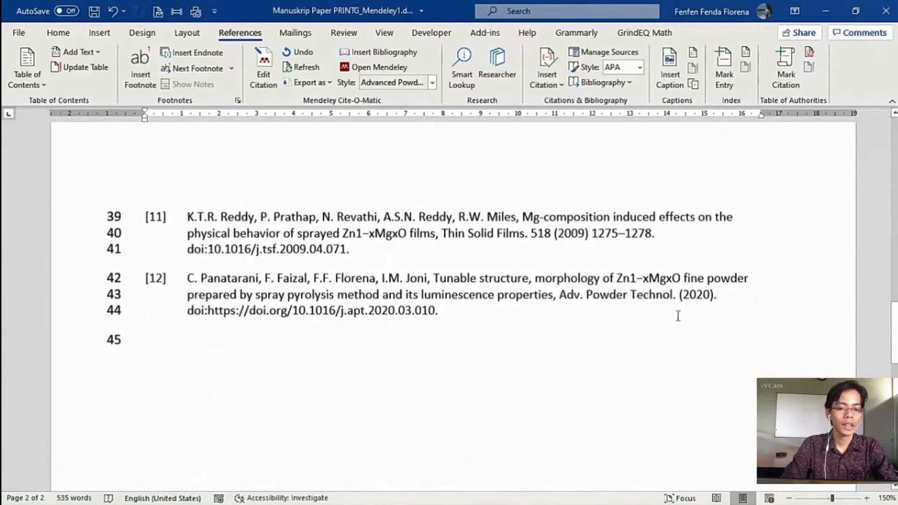
drag(894, 339, 894, 268)
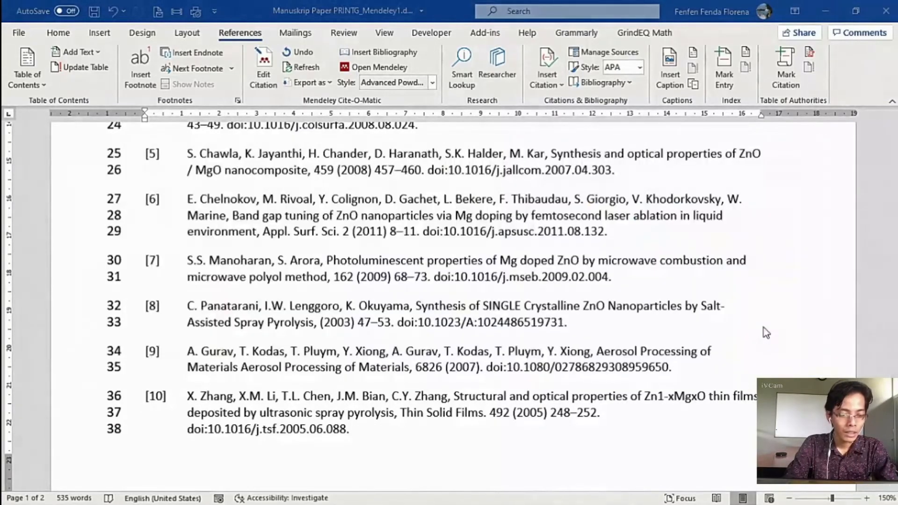
- Switch to Mendeley Desktop and complete the 2003 Salt-Assisted Spray Pyrolysis record from its DOI, with corrected title, Journal of Nanoparticle Research and volume 5
key(alt+Tab)
key(alt+Tab)
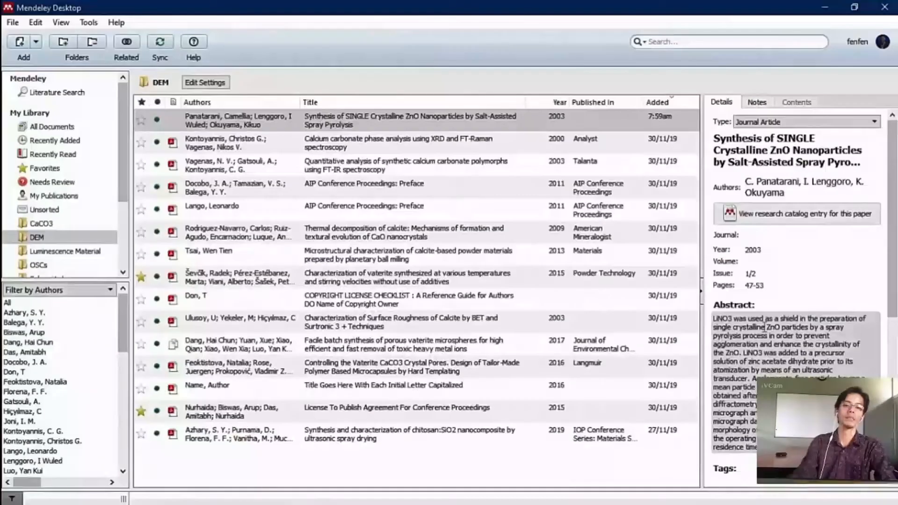
click(383, 123)
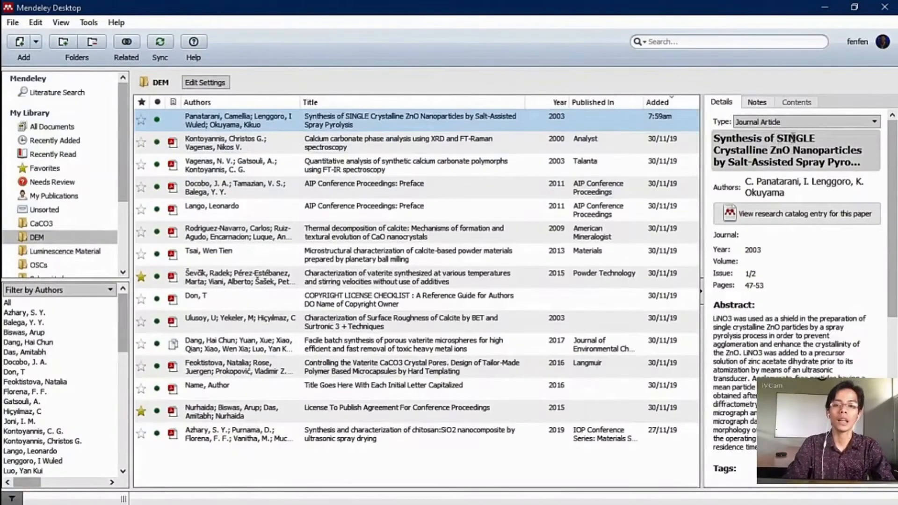
click(758, 234)
click(762, 262)
drag(890, 209, 892, 366)
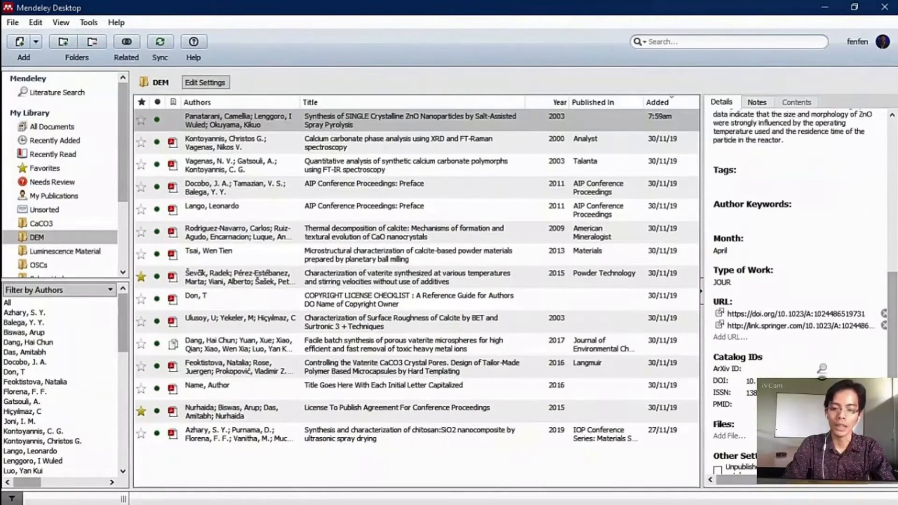
drag(892, 356, 893, 273)
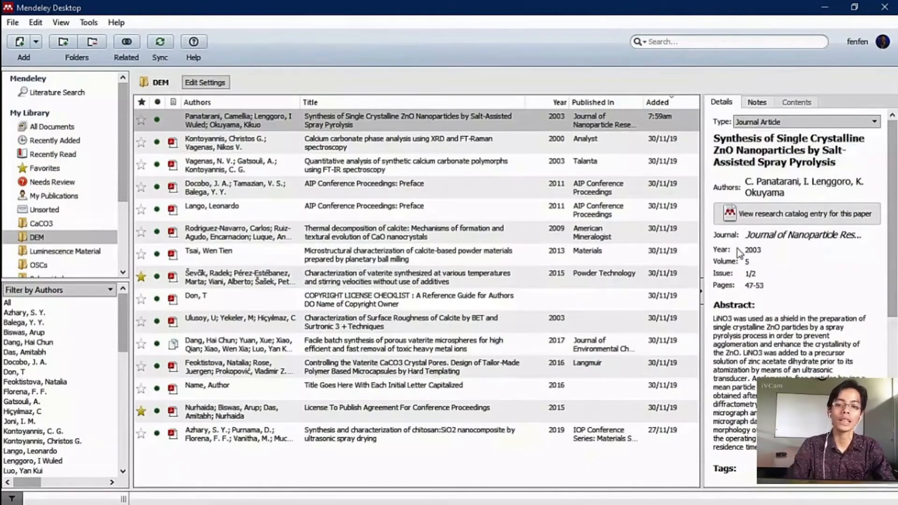
click(750, 261)
text(5)
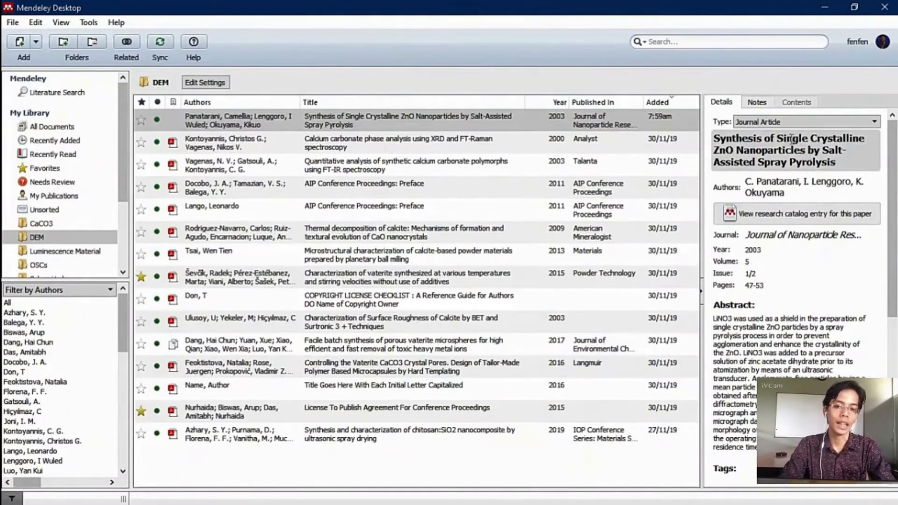
- Return to the Word manuscript and refresh the Mendeley citations and bibliography
click(825, 7)
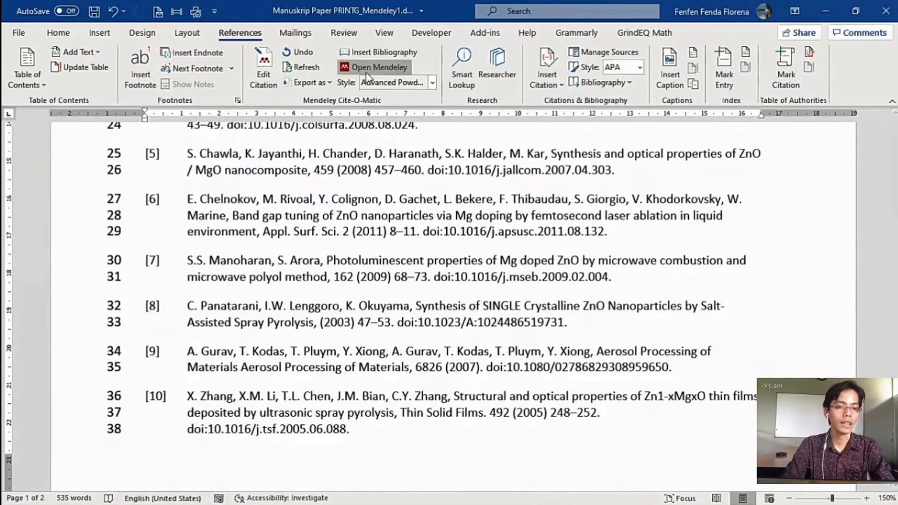
click(306, 68)
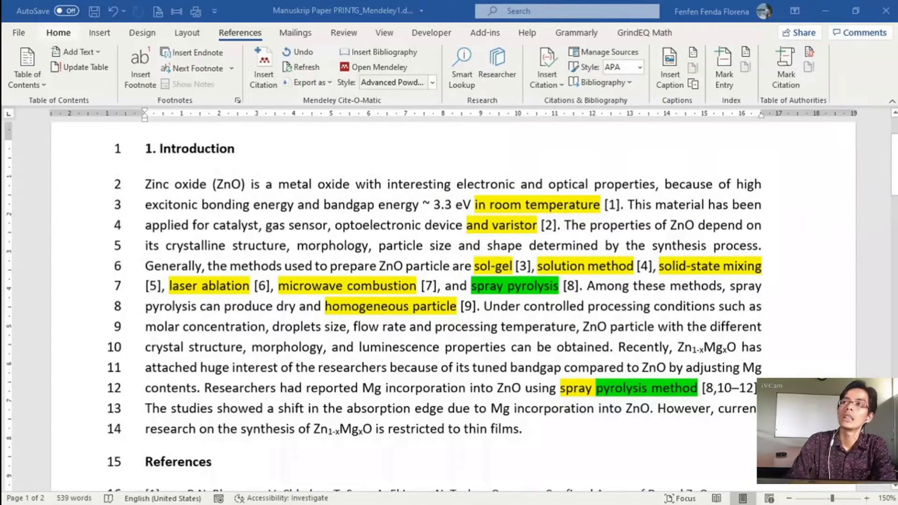
- Set the Mendeley citation style to American Institute of Physics and examine the in-text citations and the reference list
click(34, 491)
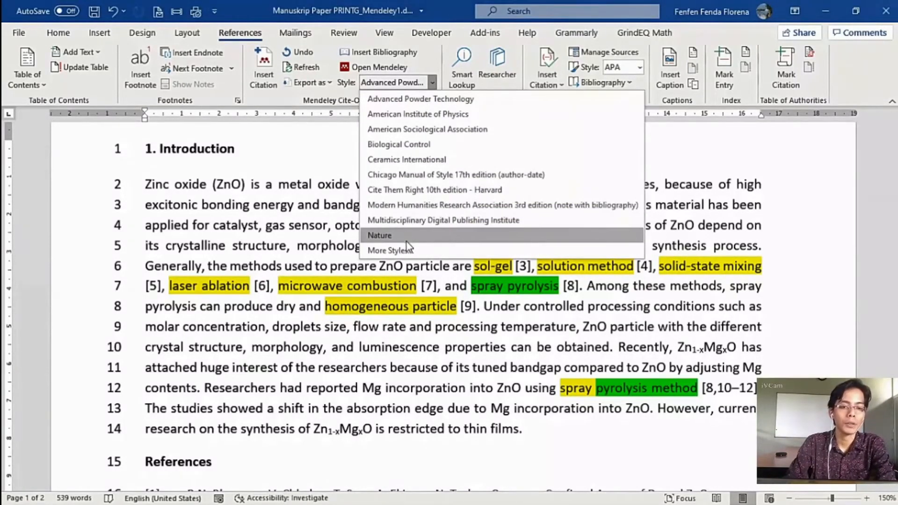
click(414, 120)
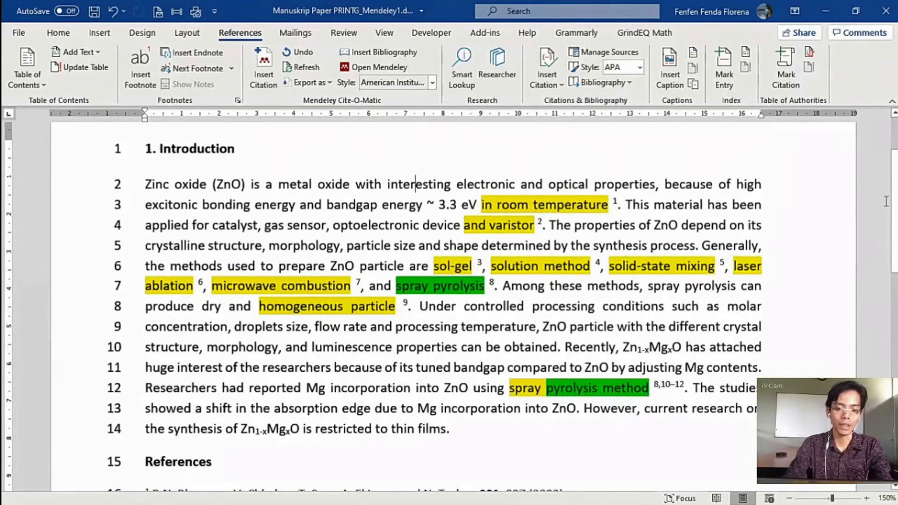
scroll(894, 209, down, 1)
scroll(894, 209, down, 5)
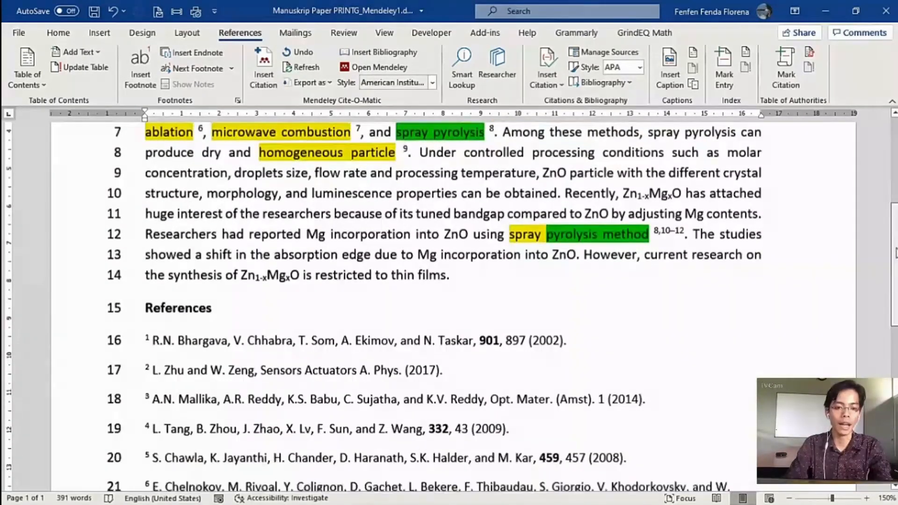
scroll(893, 209, down, 6)
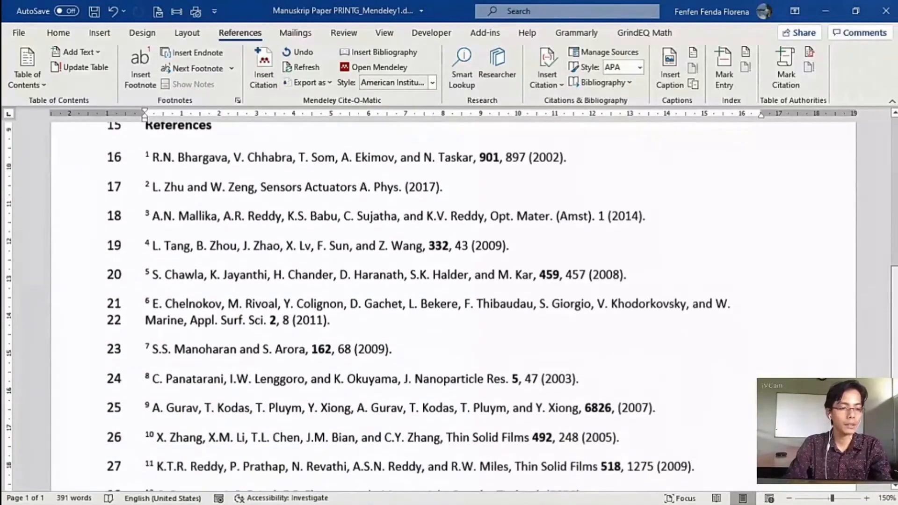
scroll(451, 303, up, 2)
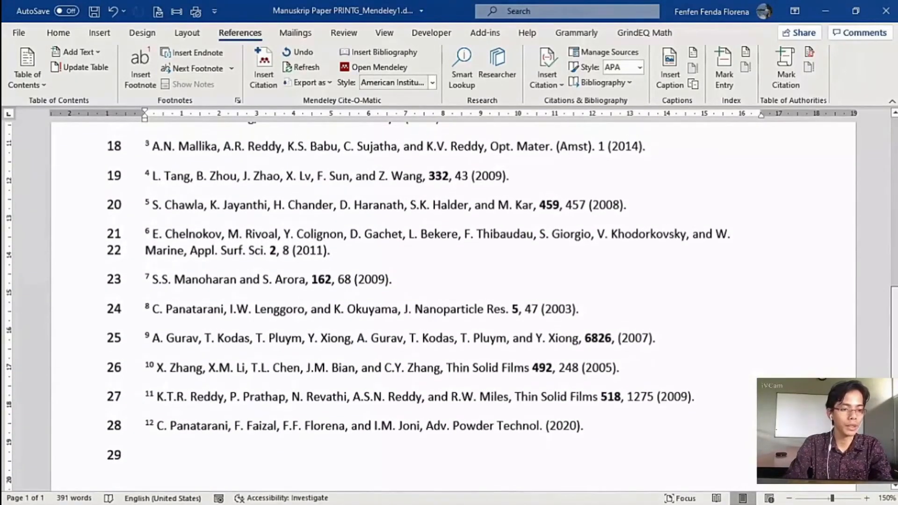
scroll(396, 299, up, 4)
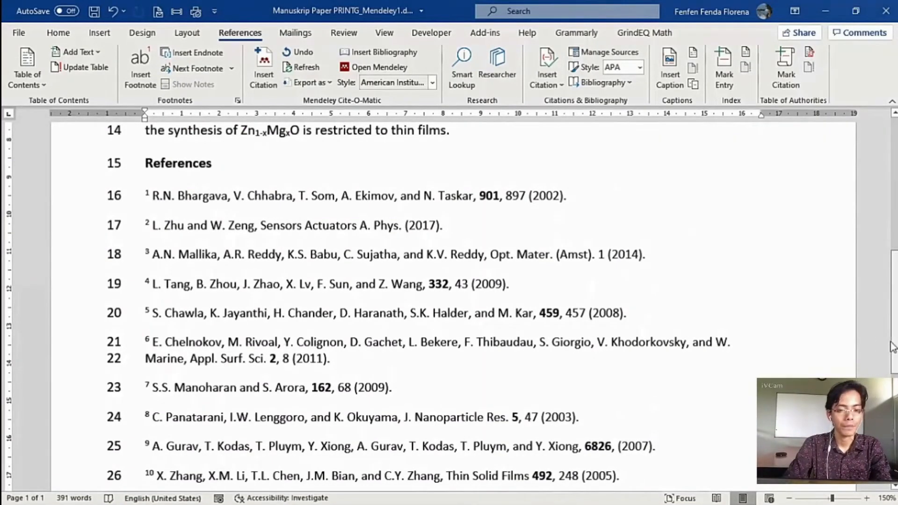
scroll(891, 347, up, 10)
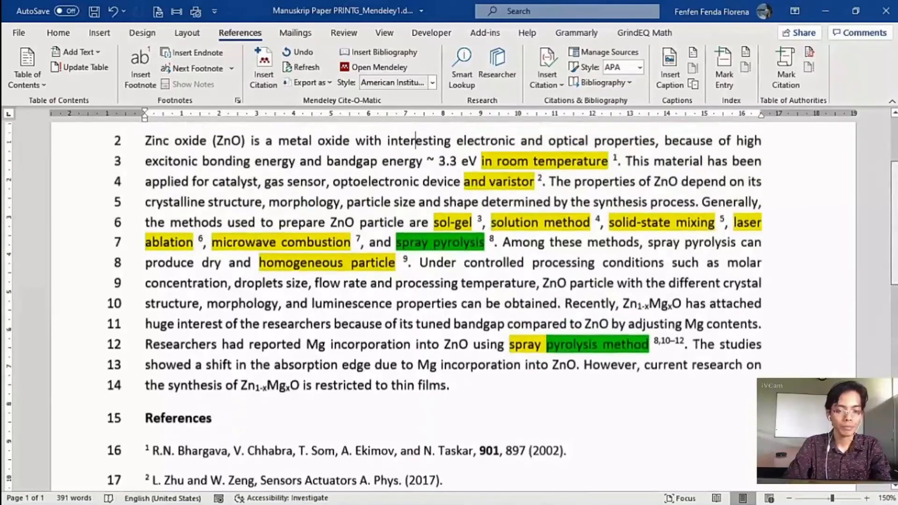
drag(894, 206, 894, 212)
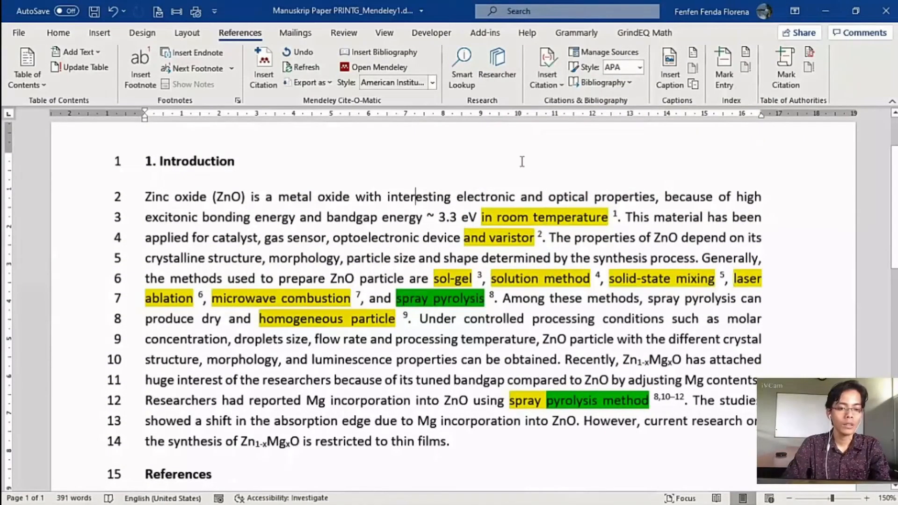
- Change the Mendeley citation style to Biological Control and review the Introduction's citations and the reformatted reference list
click(433, 83)
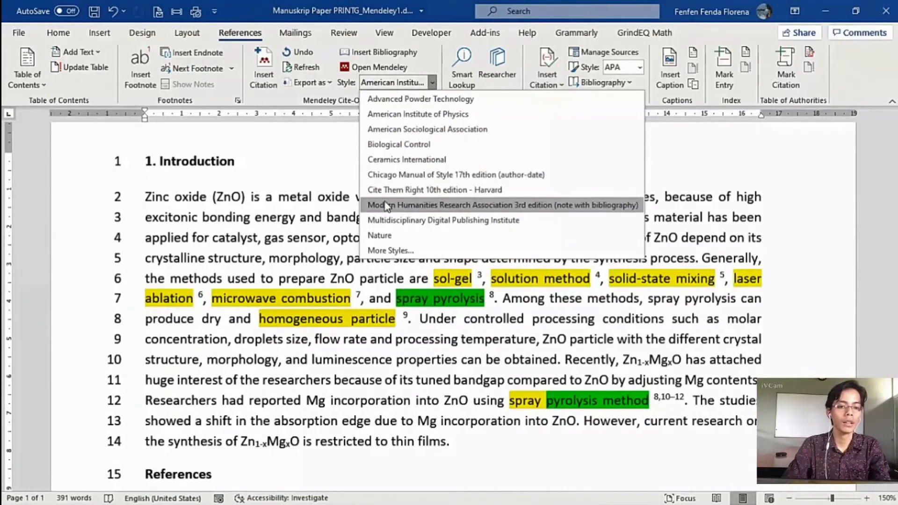
click(390, 145)
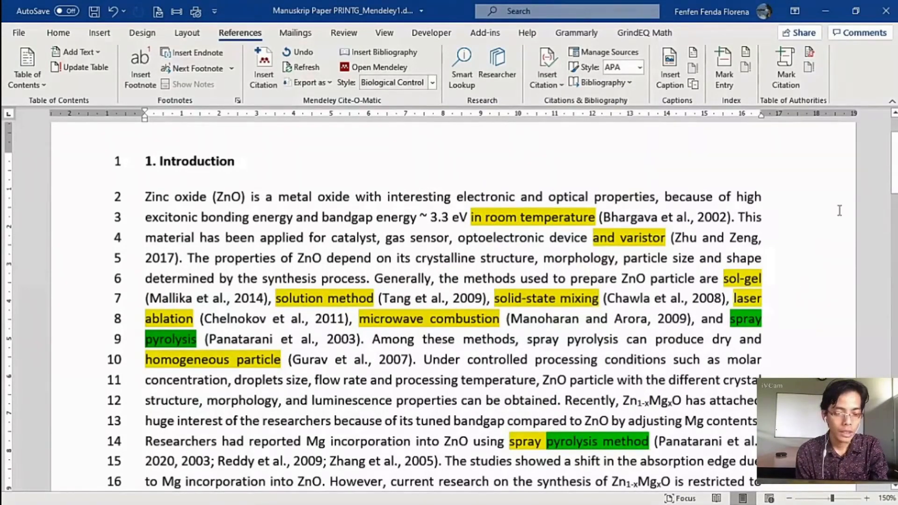
drag(894, 162, 894, 176)
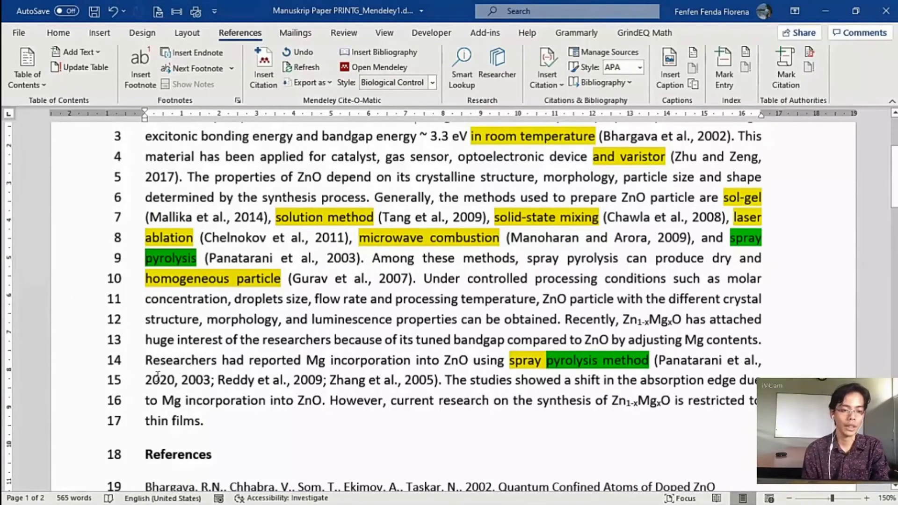
drag(893, 183, 894, 271)
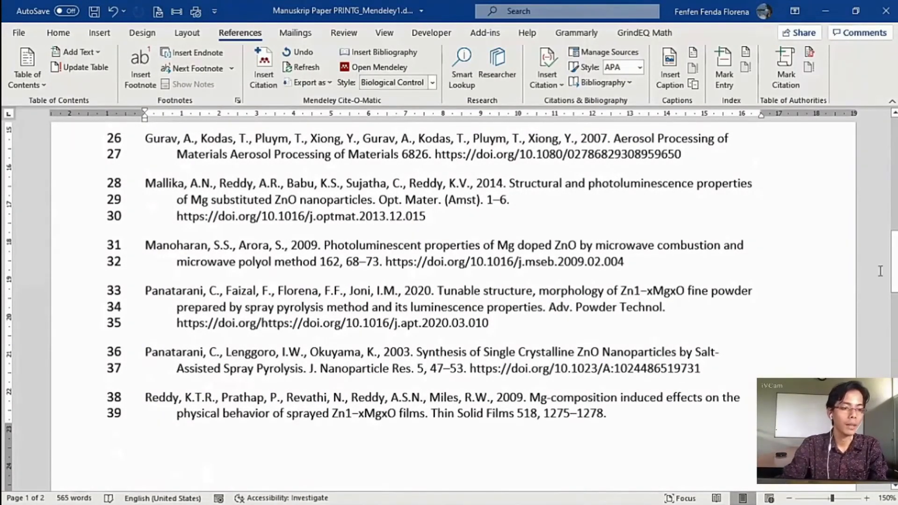
drag(893, 279, 893, 182)
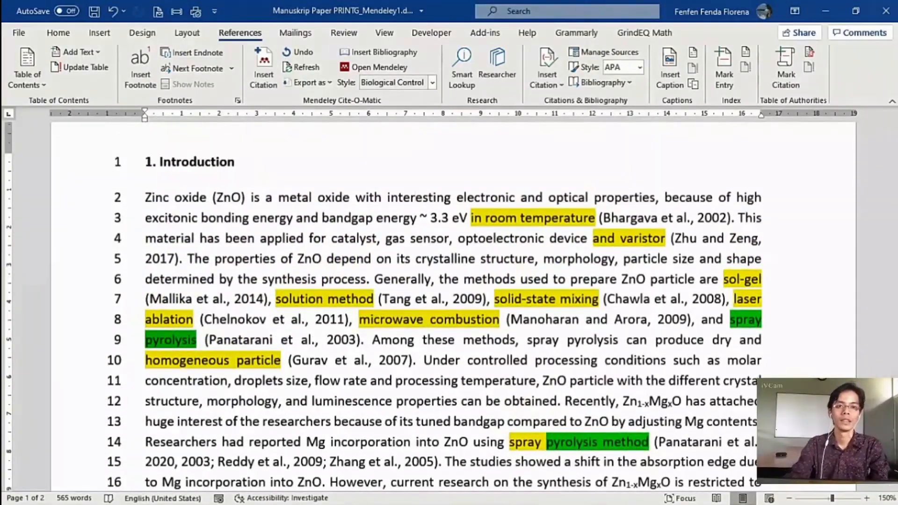